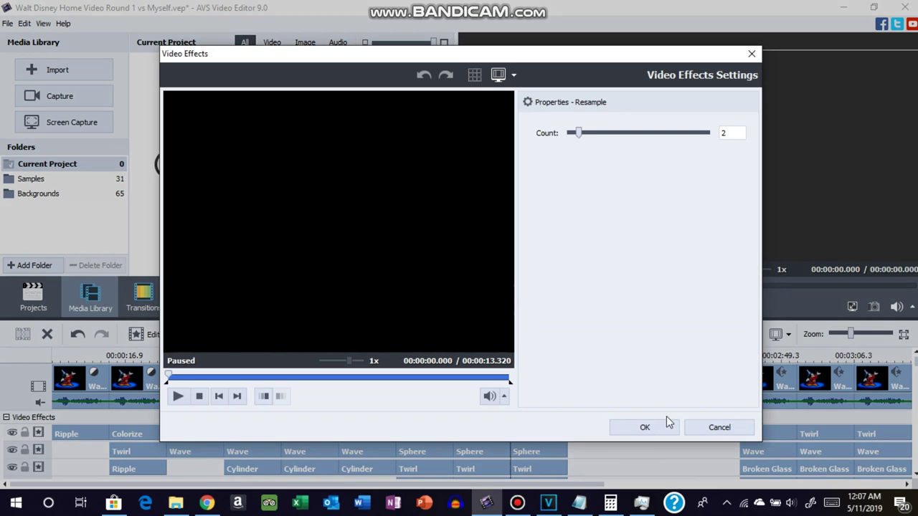
- Examine the Resample and Sphere effect settings on the ninth clip, accepting each without changes
left_click(643, 425)
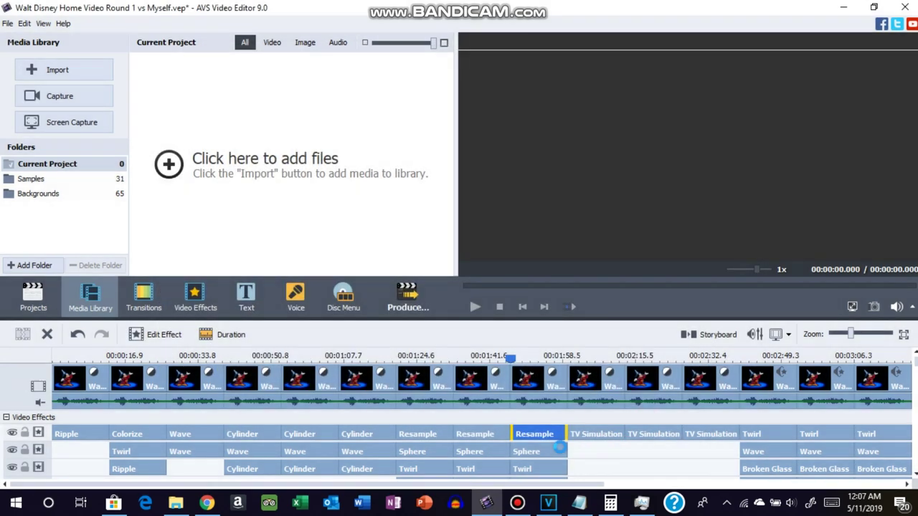
left_click(552, 451)
left_click(179, 337)
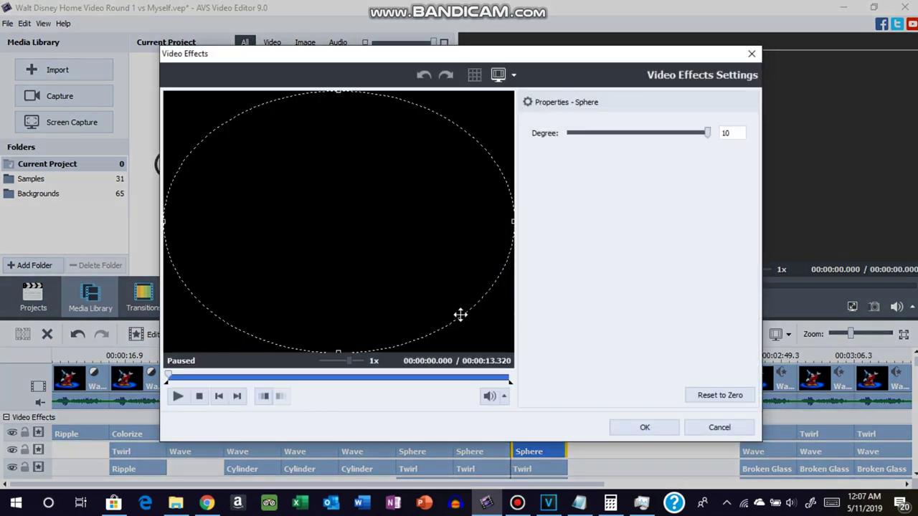
left_click(643, 429)
- Examine the Twirl and Wave effect settings beneath the ninth clip, accepting each without changes
left_click(545, 469)
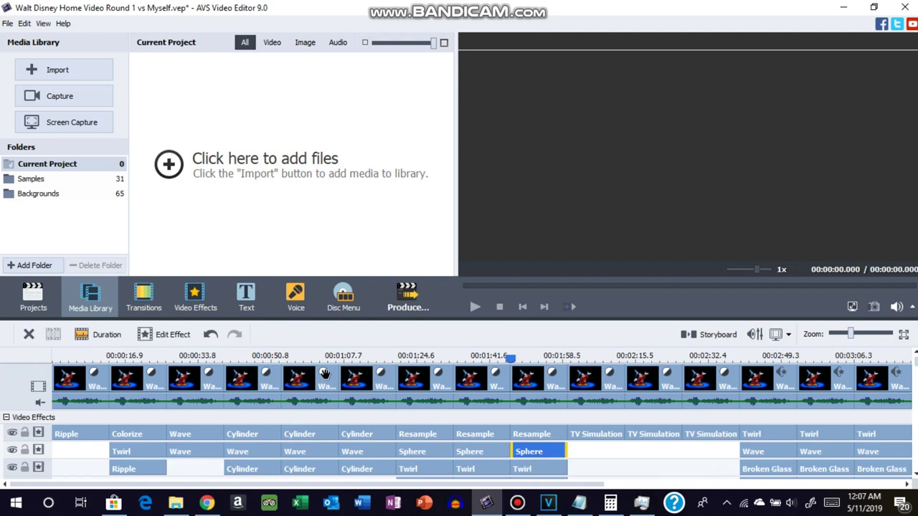
left_click(173, 336)
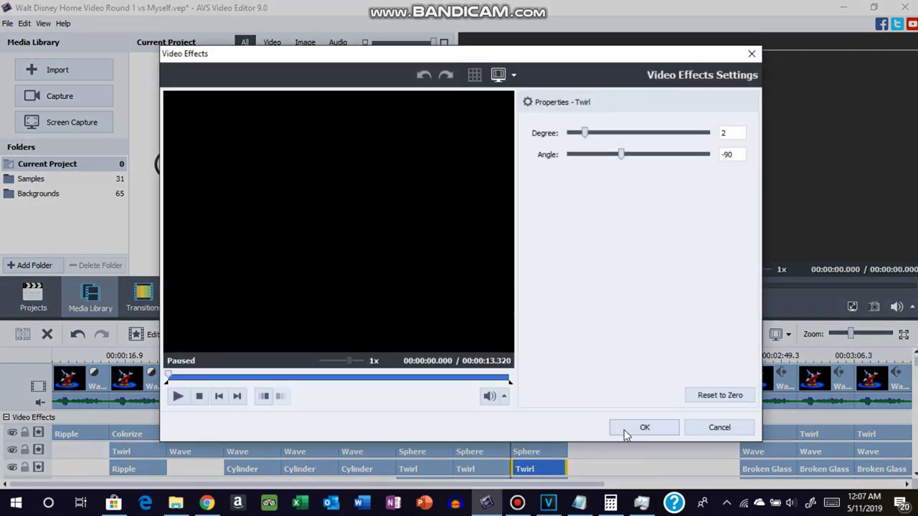
left_click(635, 429)
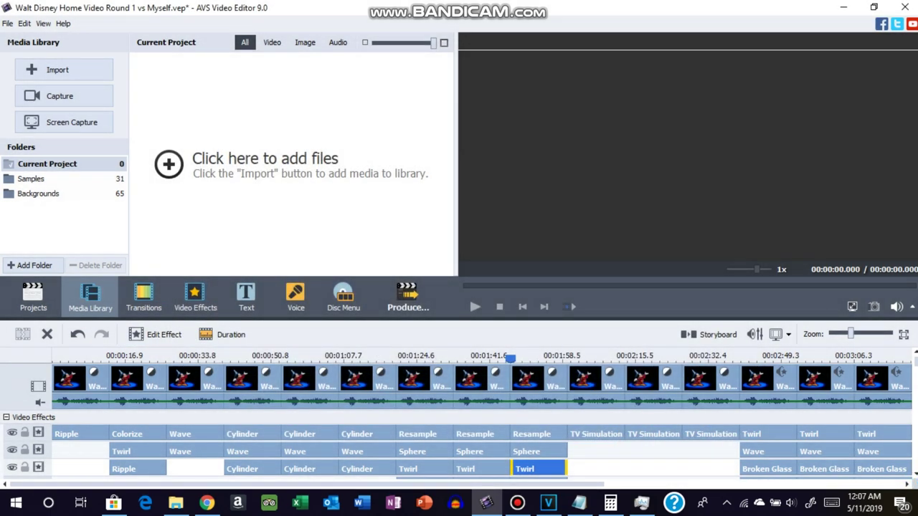
scroll(492, 446, "down", 1)
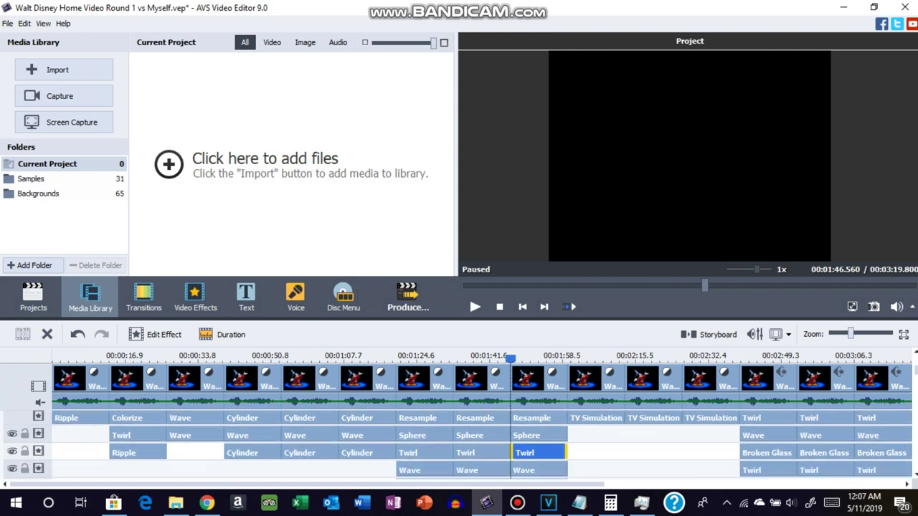
left_click(523, 463)
left_click(167, 332)
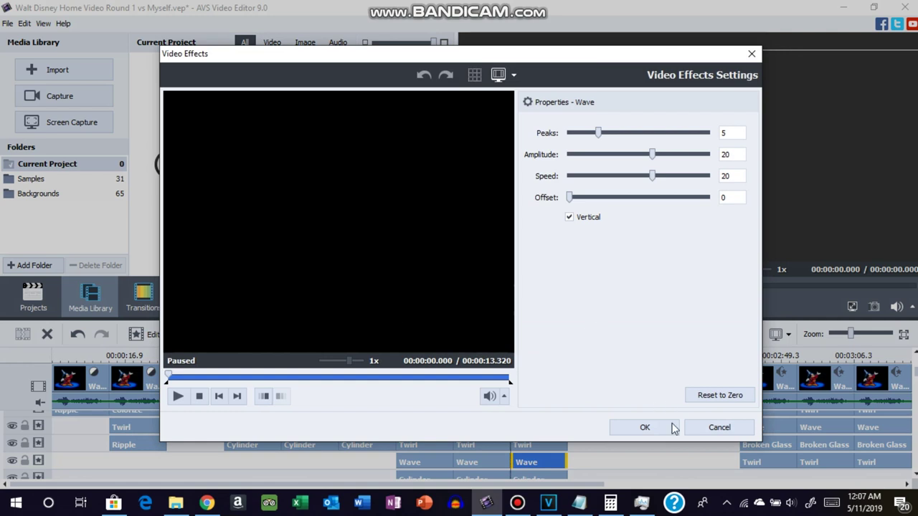
left_click(663, 427)
- Examine the Cylinder effect settings in the lowest effect track under the ninth clip
scroll(572, 463, "down", 1)
left_click(572, 463)
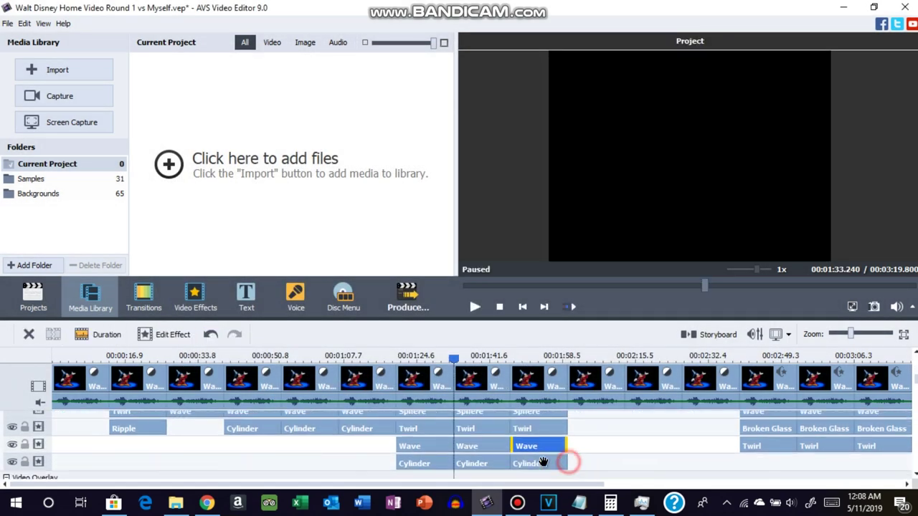
left_click(174, 335)
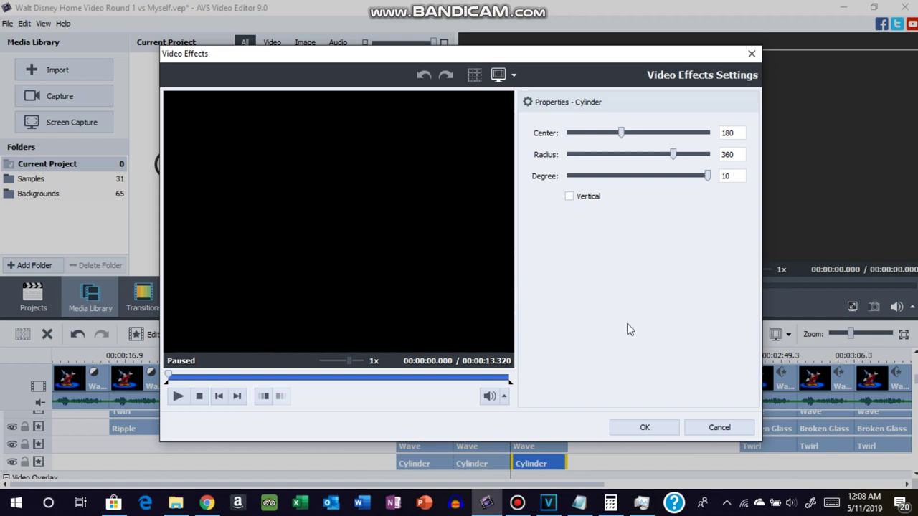
left_click(619, 427)
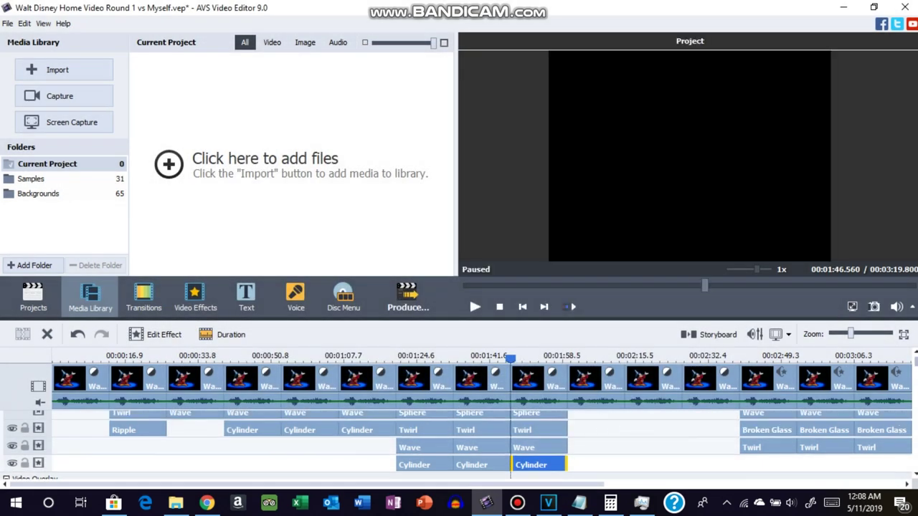
- Examine the color correction hue and the audio Pitch Shift settings of the tenth clip
left_click(607, 383)
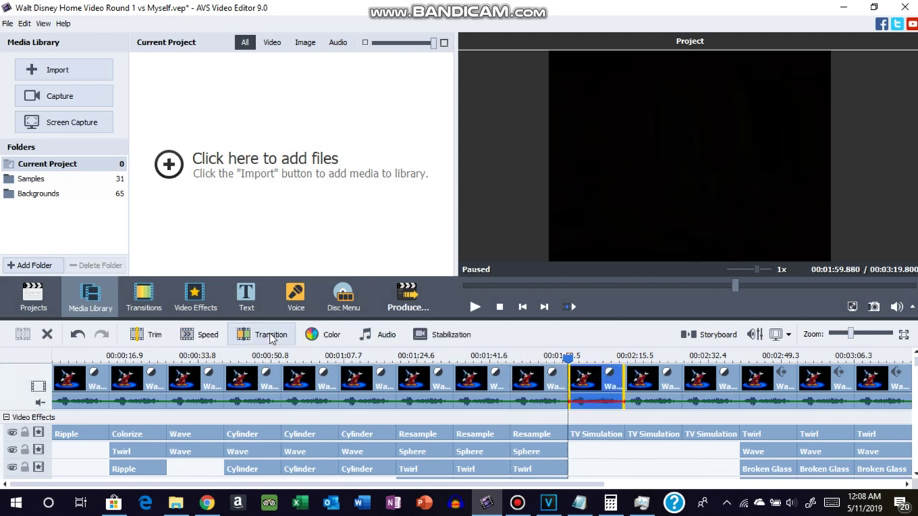
left_click(331, 335)
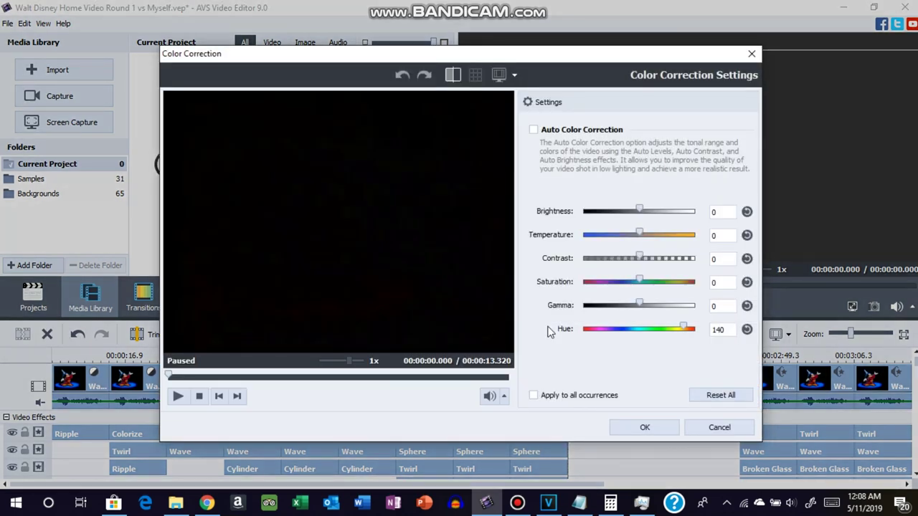
left_click(643, 427)
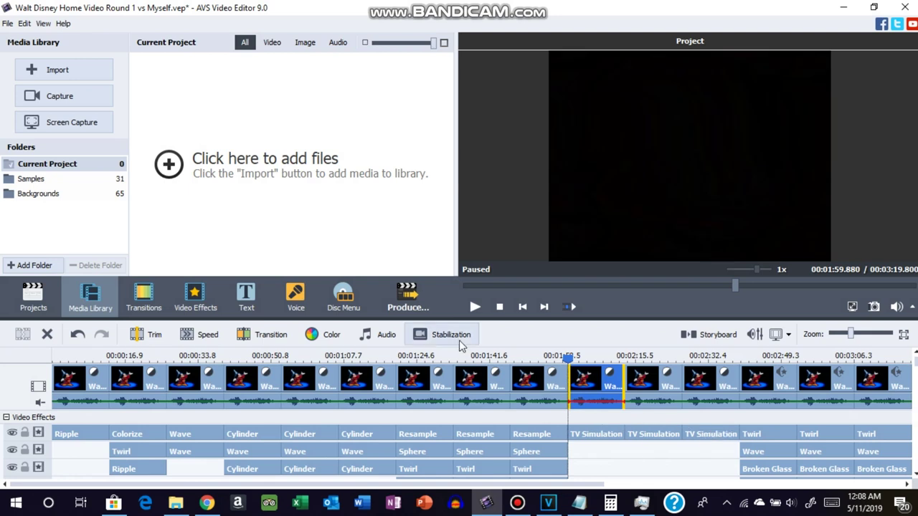
left_click(387, 335)
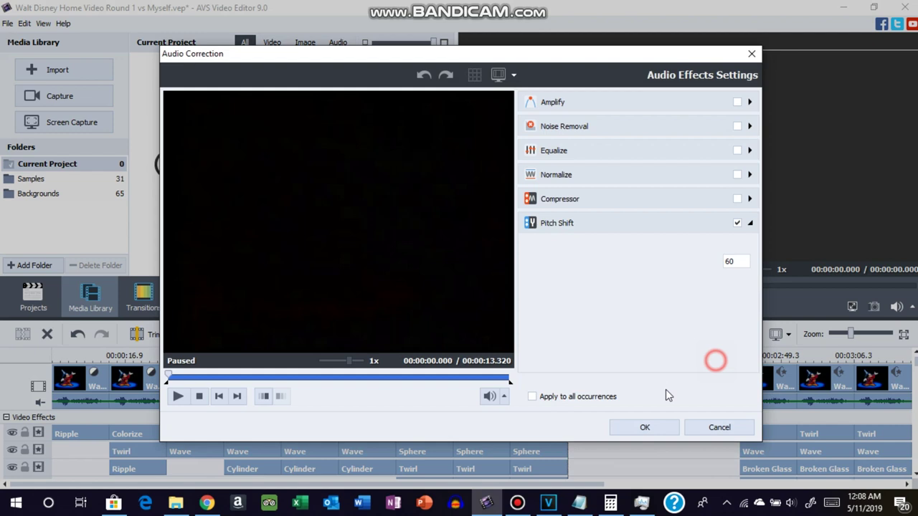
left_click(645, 427)
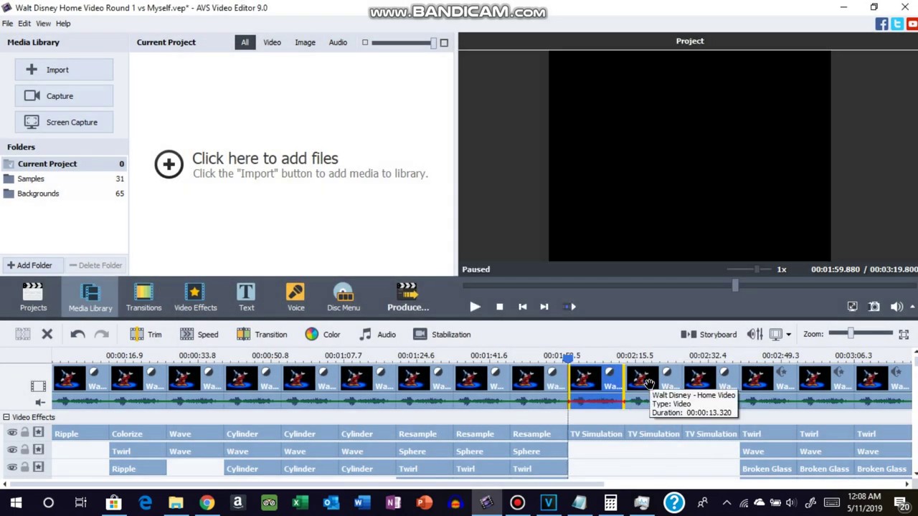
- Examine the TV Simulation effect settings beneath the tenth clip and accept them as they are
right_click(595, 437)
left_click(644, 336)
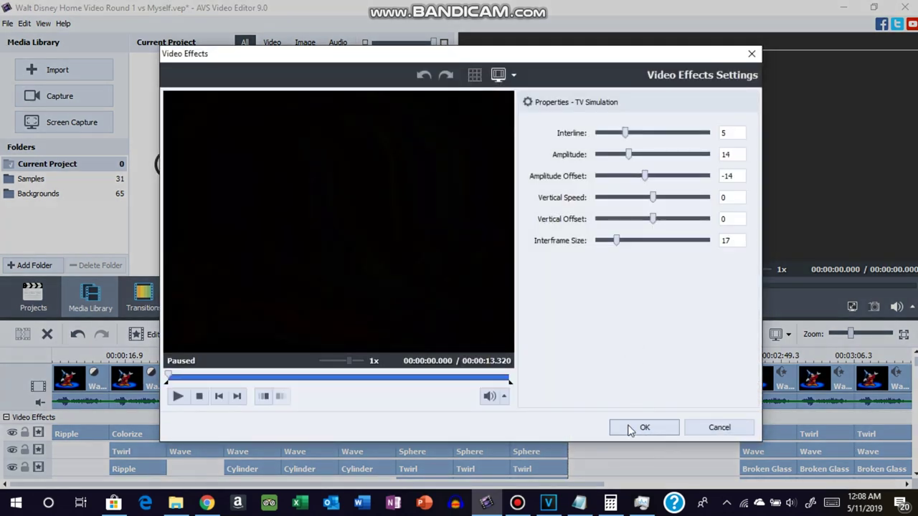
left_click(644, 428)
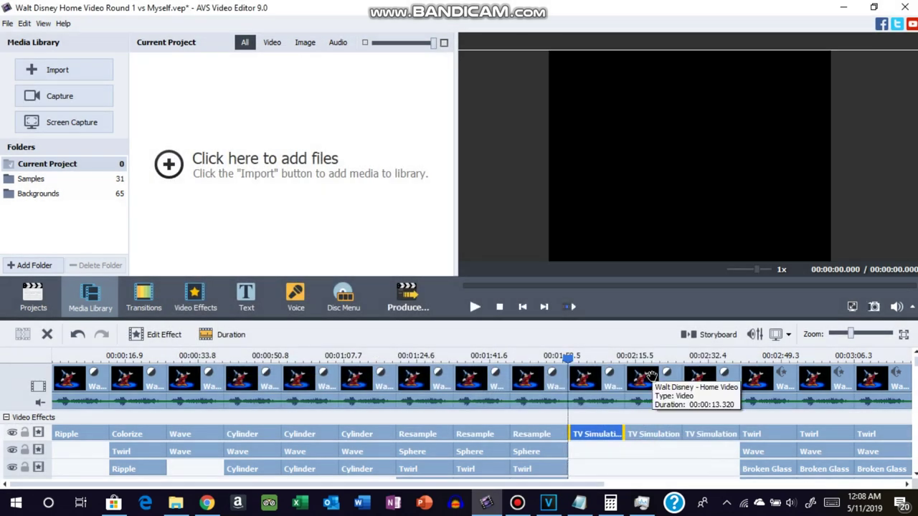
- Examine the color correction hue and the audio Pitch Shift settings of the eleventh clip
left_click(650, 376)
left_click(323, 332)
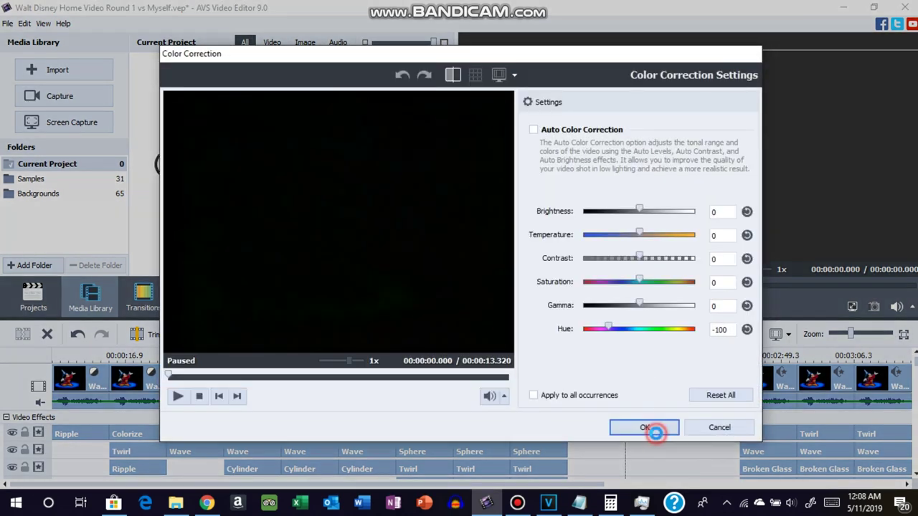
left_click(649, 428)
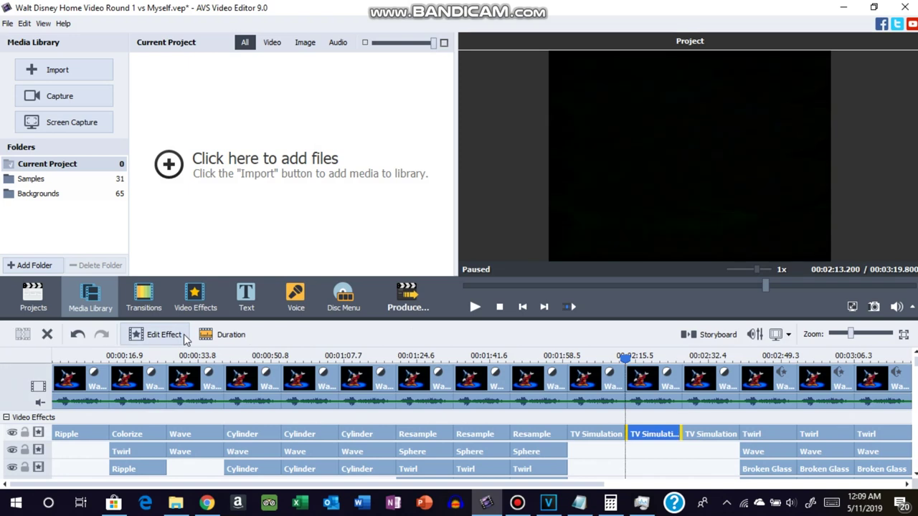
left_click(369, 333)
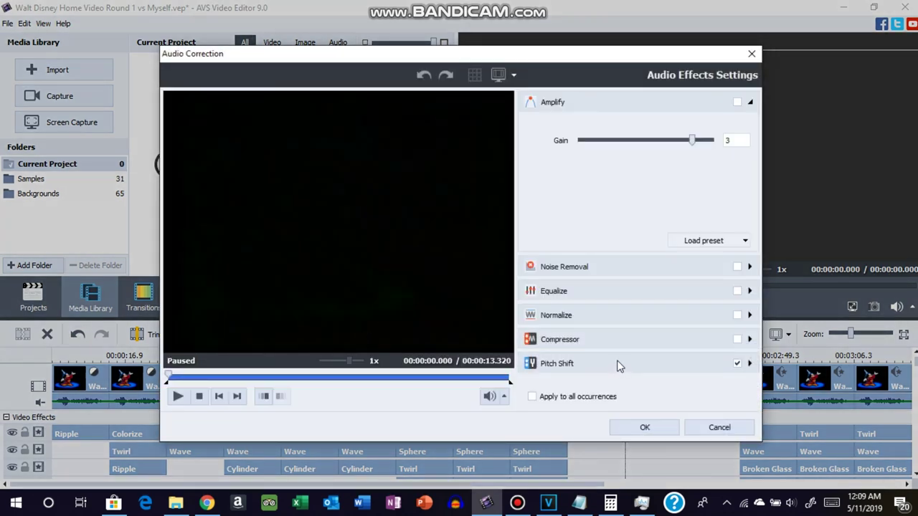
left_click(709, 367)
left_click(649, 428)
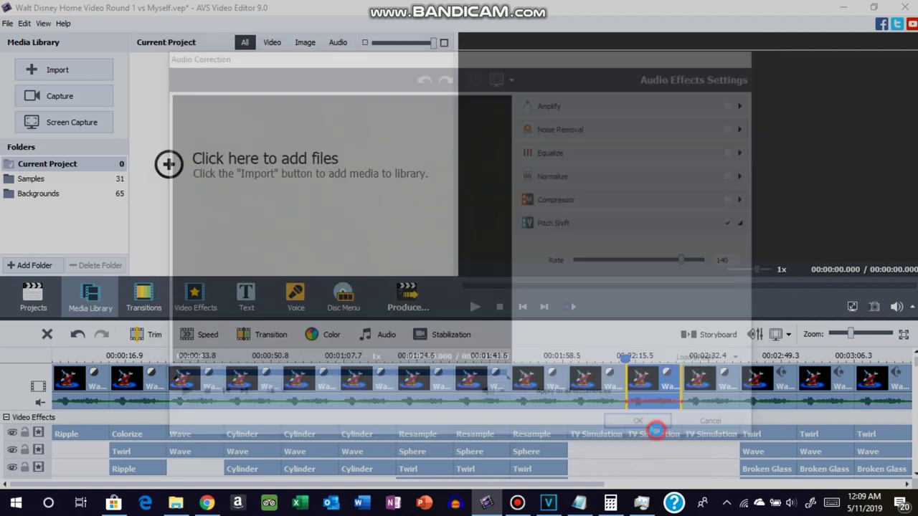
- Examine the eleventh clip's TV Simulation effect settings and recheck its audio Pitch Shift
left_click(667, 433)
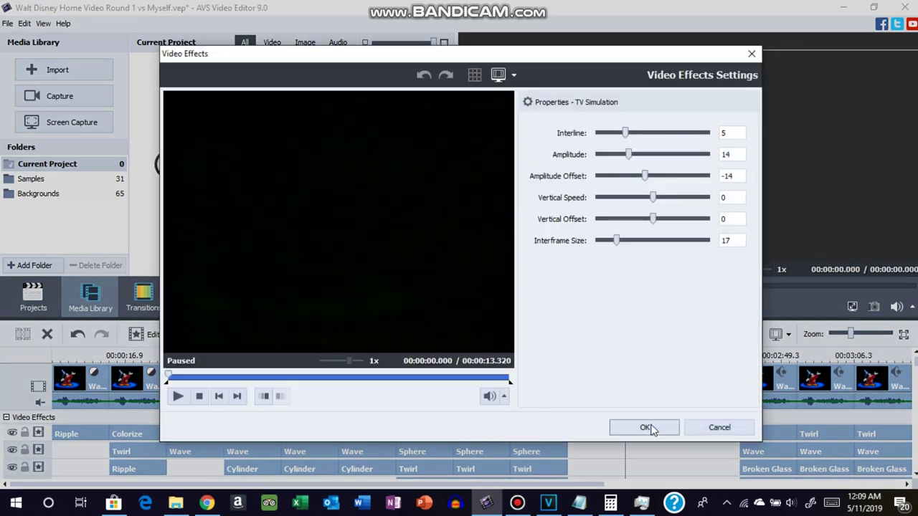
left_click(649, 427)
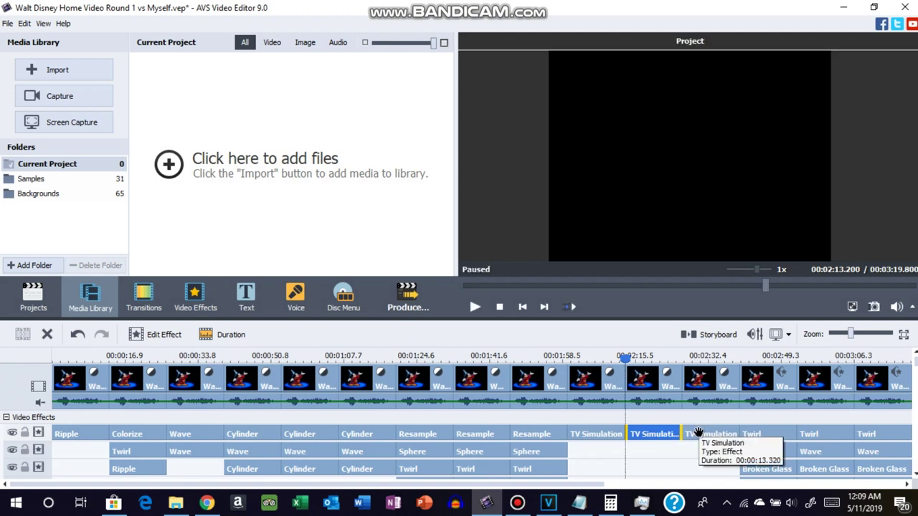
left_click(657, 379)
left_click(385, 334)
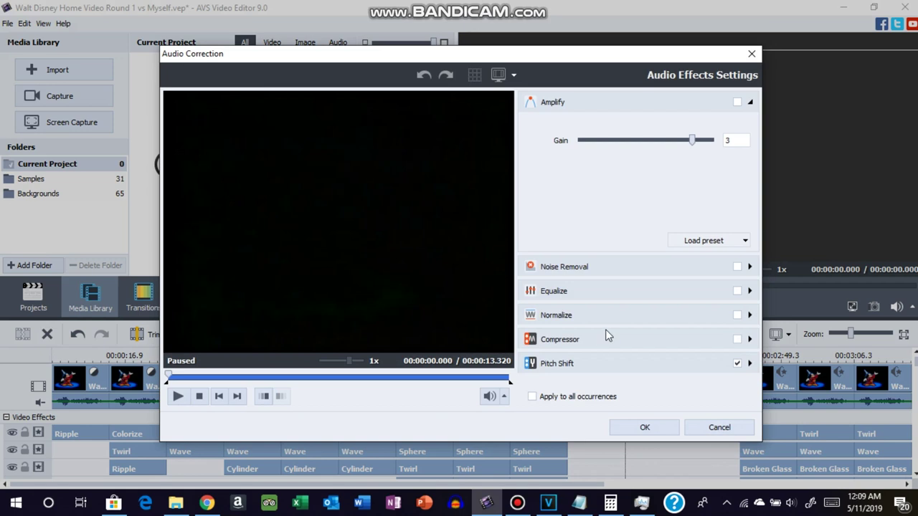
left_click(610, 362)
left_click(644, 427)
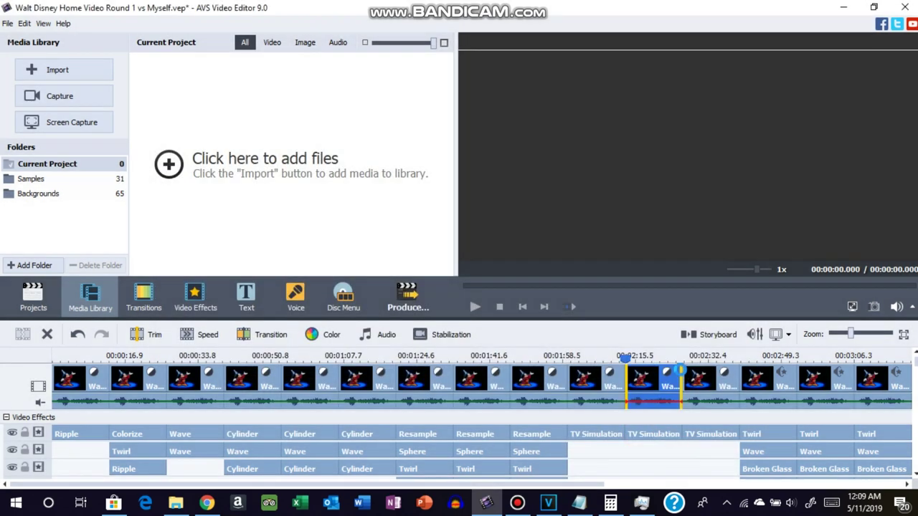
- Examine the color correction hue and the audio Pitch Shift settings of the twelfth clip
left_click(694, 379)
left_click(327, 336)
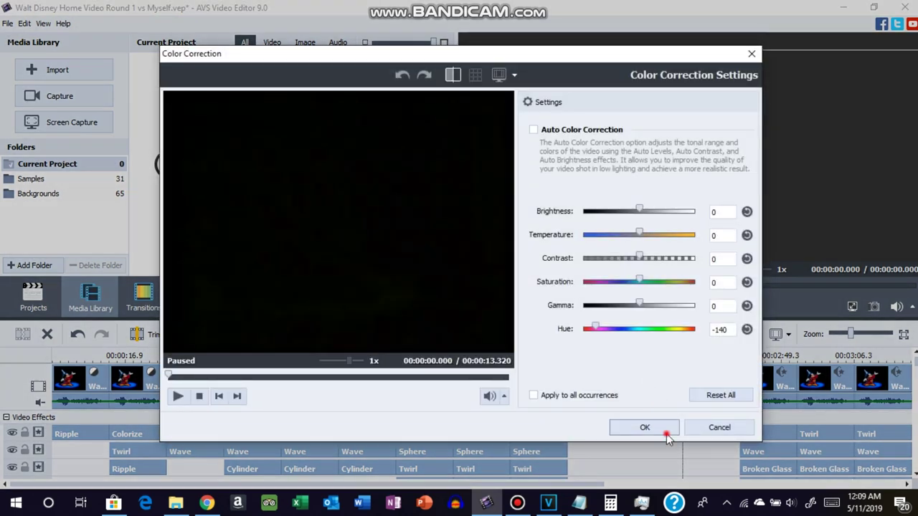
left_click(667, 435)
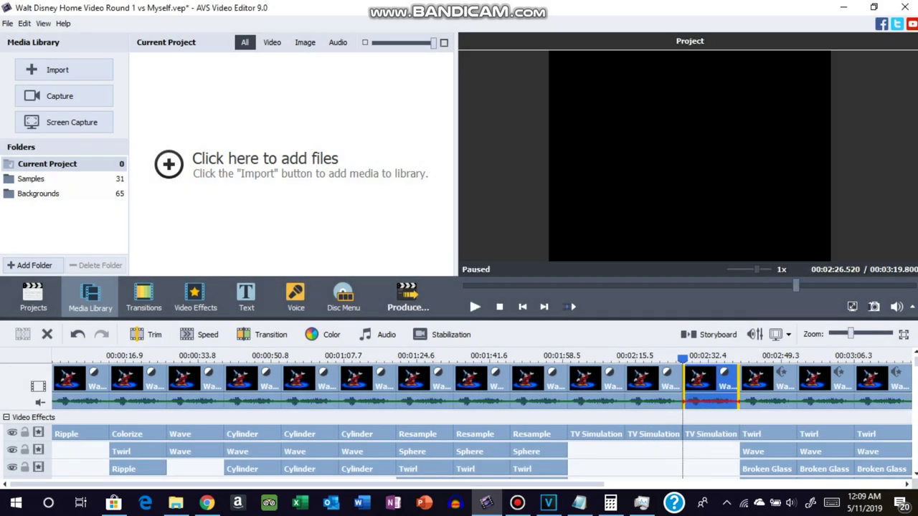
scroll(897, 430, "down", 5)
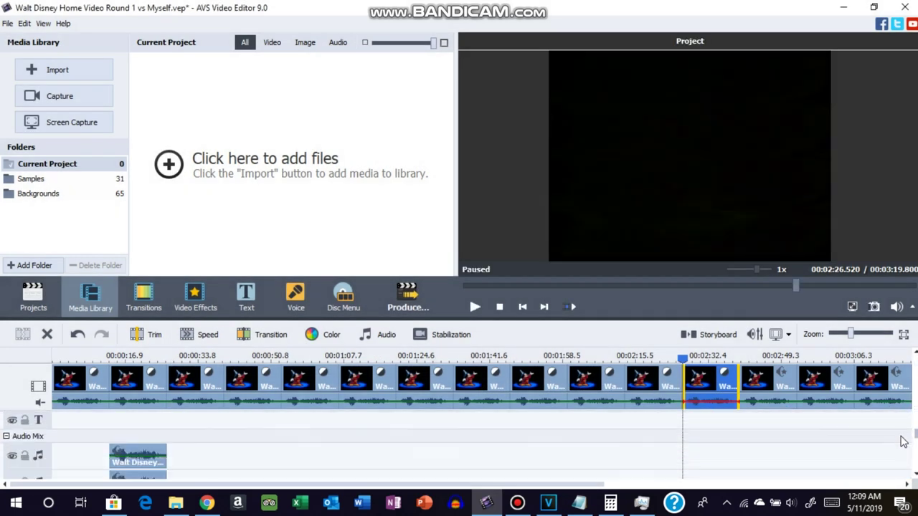
scroll(905, 451, "up", 5)
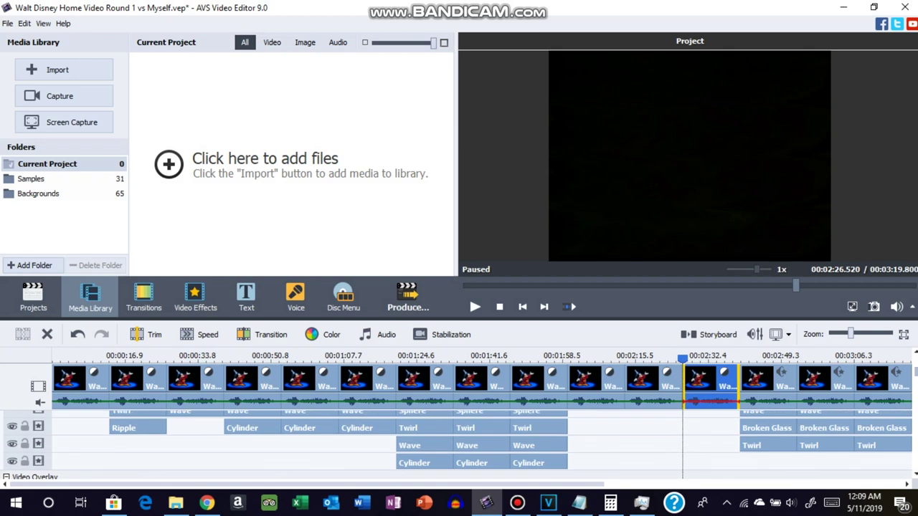
left_click(387, 335)
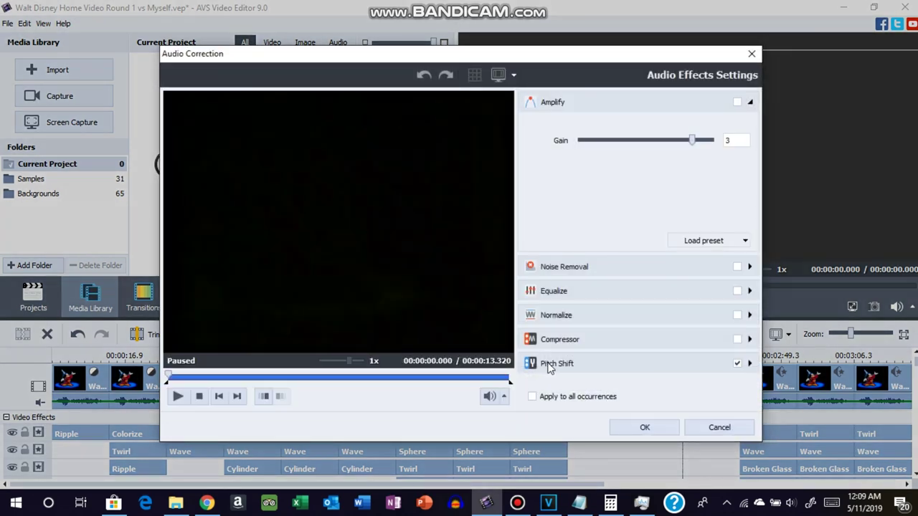
left_click(645, 427)
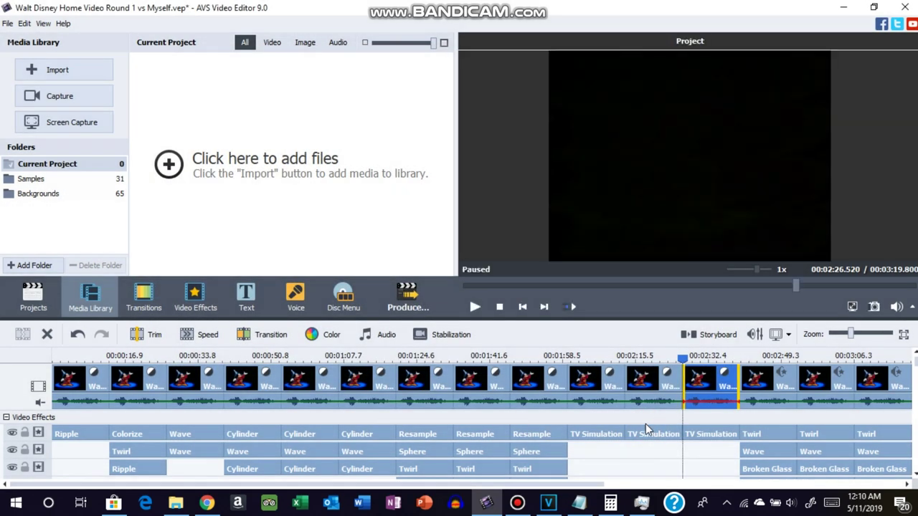
- Examine the TV Simulation effect settings beneath the twelfth clip and accept them as they are
left_click(696, 433)
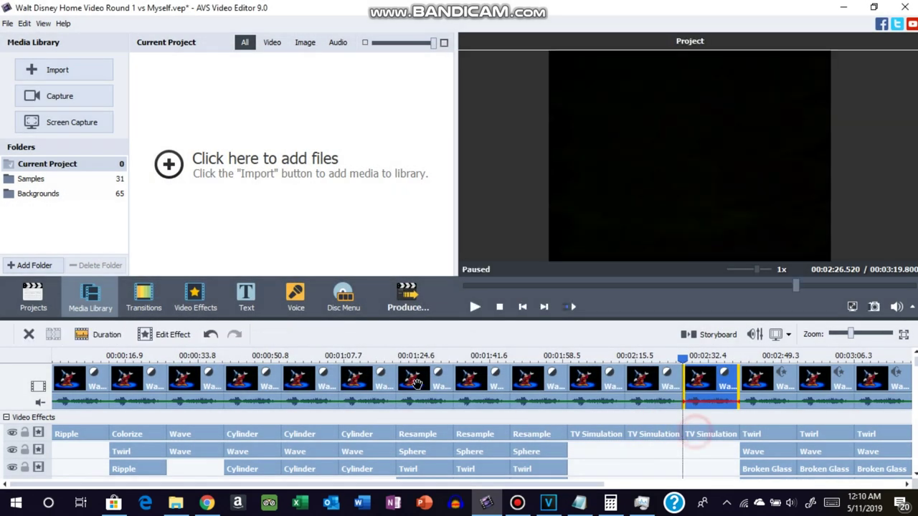
left_click(154, 335)
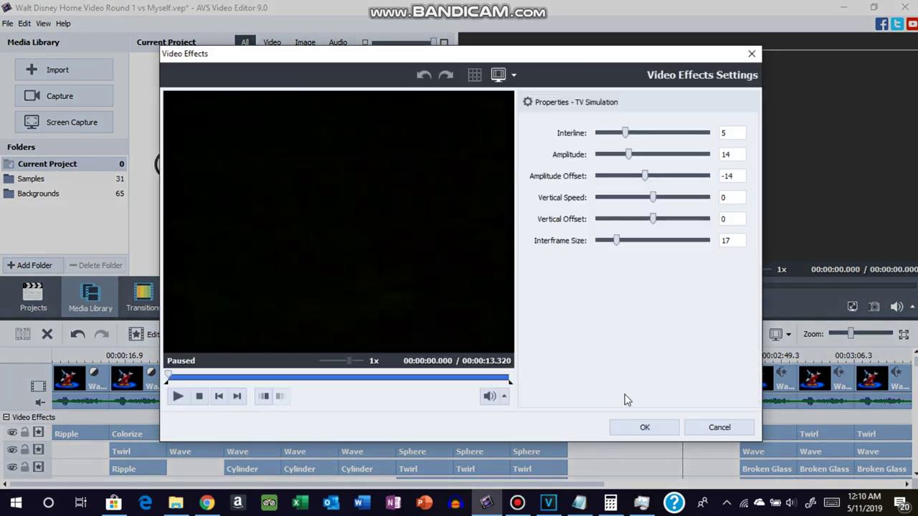
left_click(645, 428)
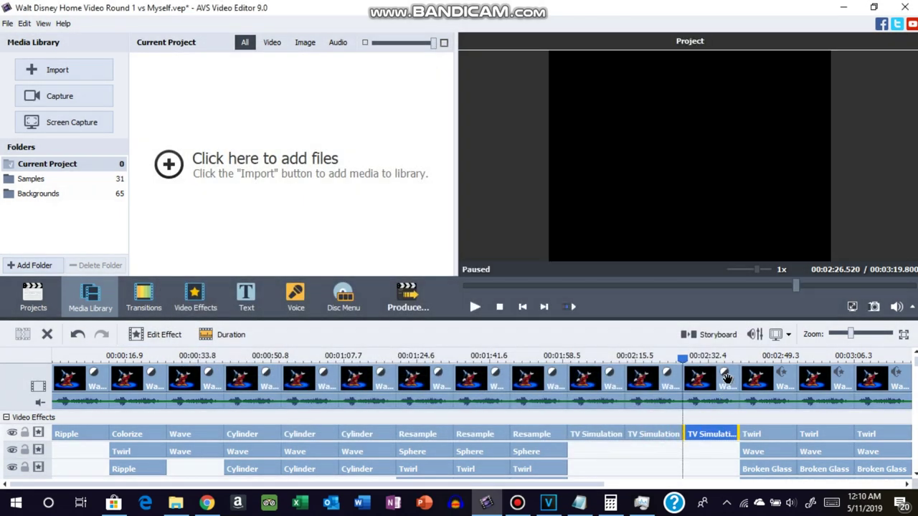
- Examine the color correction values and the audio Pitch Shift settings of the thirteenth clip
left_click(751, 378)
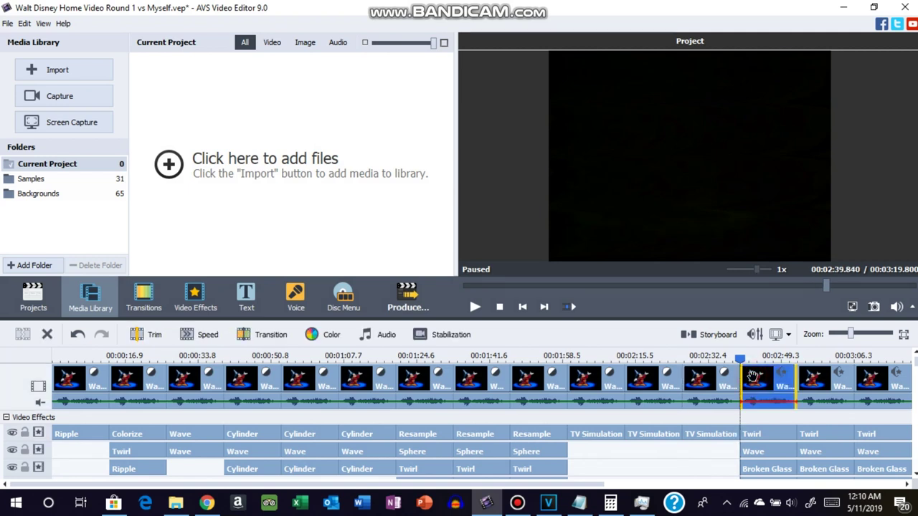
left_click(333, 336)
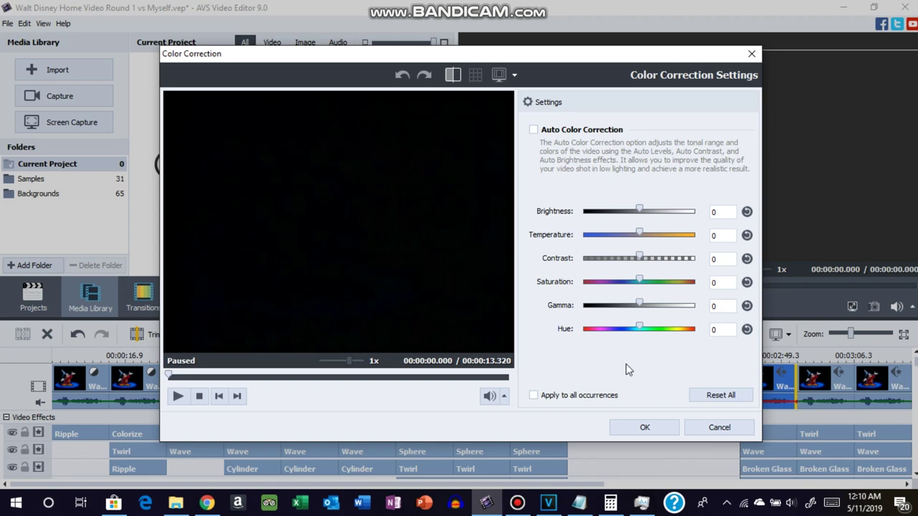
left_click(648, 426)
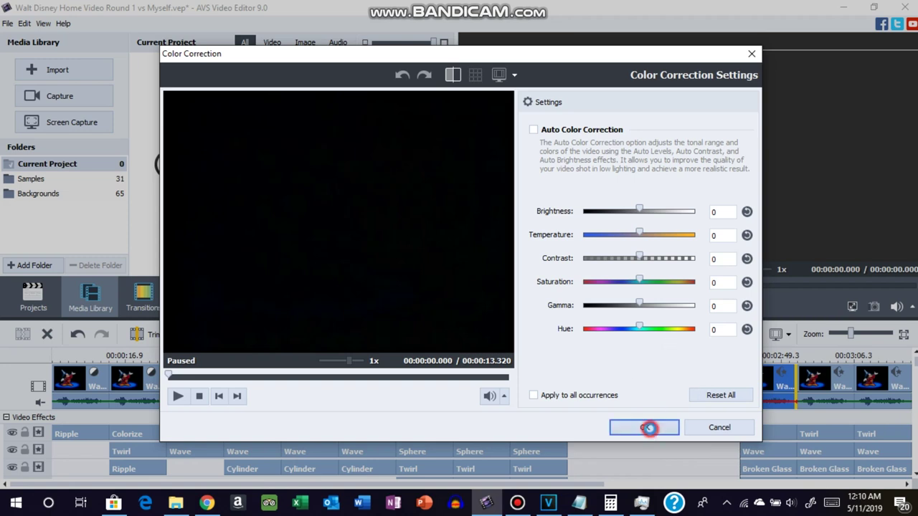
left_click_drag(584, 485, 665, 486)
left_click(374, 335)
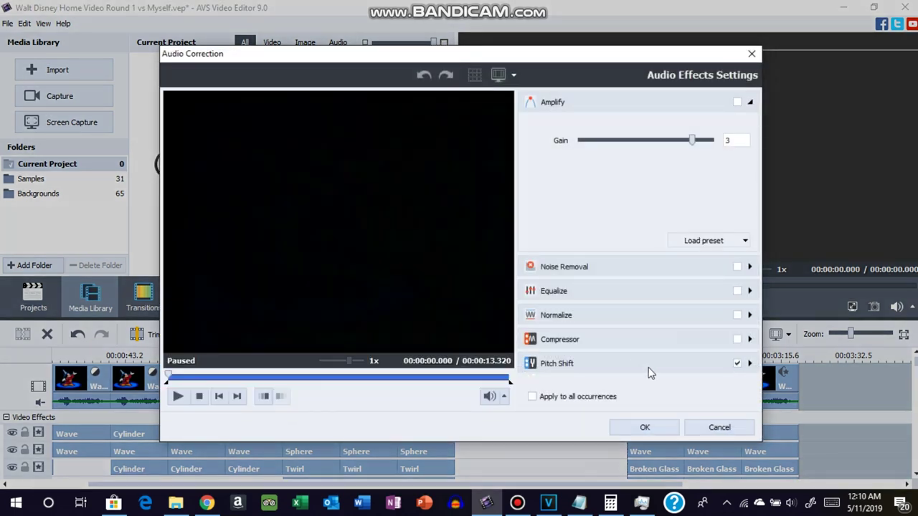
left_click(652, 363)
left_click(667, 426)
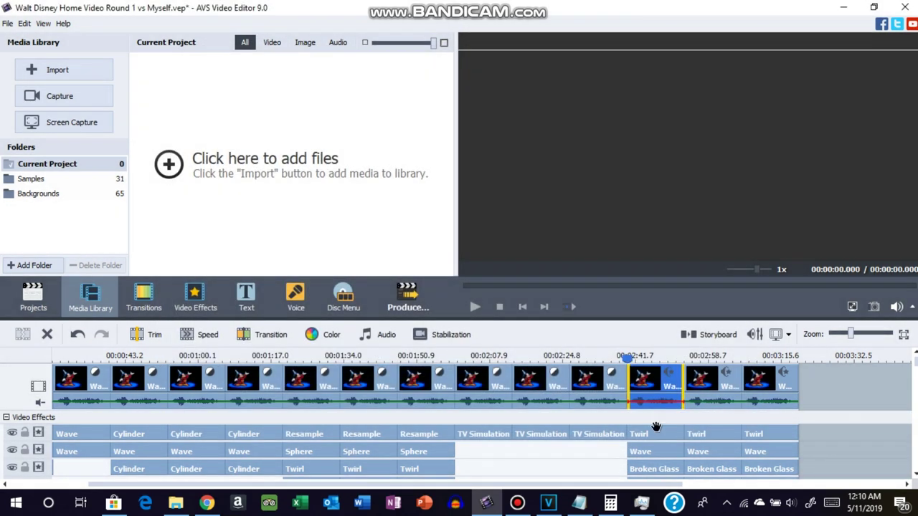
- Examine the upper Twirl and the Wave effect settings beneath the thirteenth clip and accept them as they are
left_click(654, 431)
left_click(167, 335)
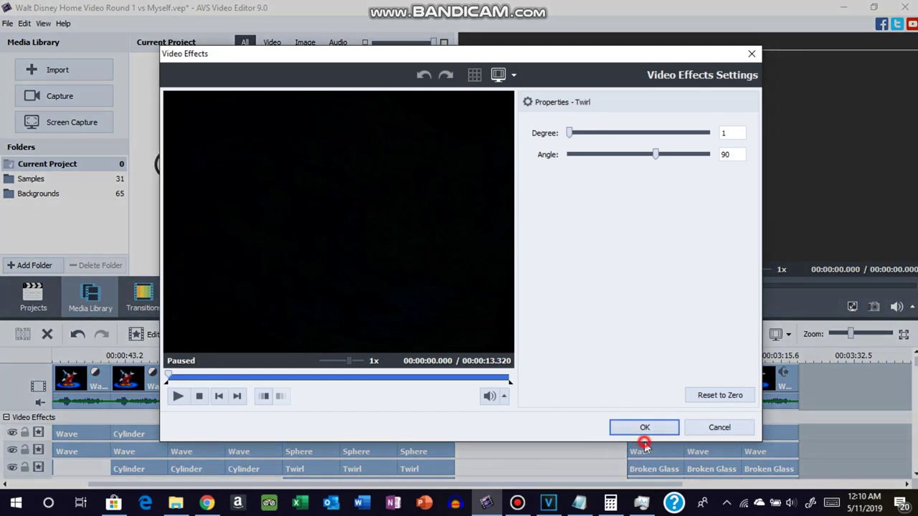
left_click(644, 428)
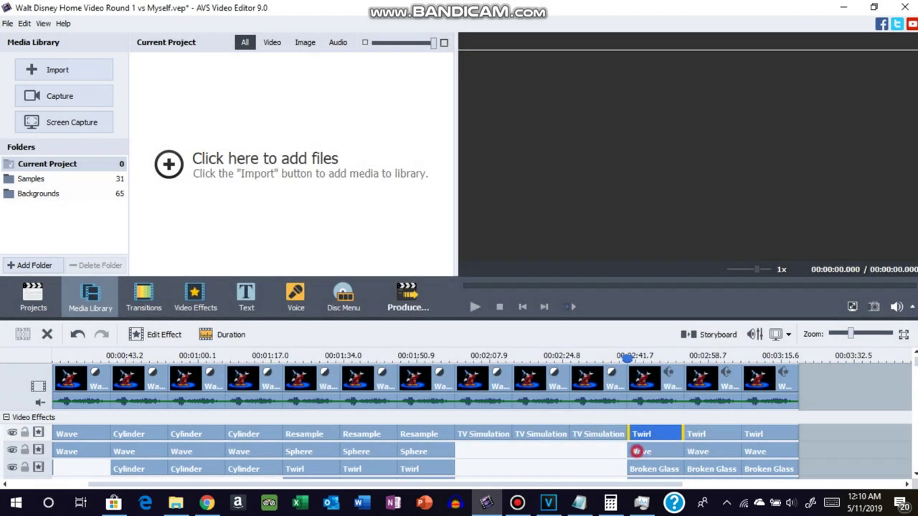
left_click(151, 335)
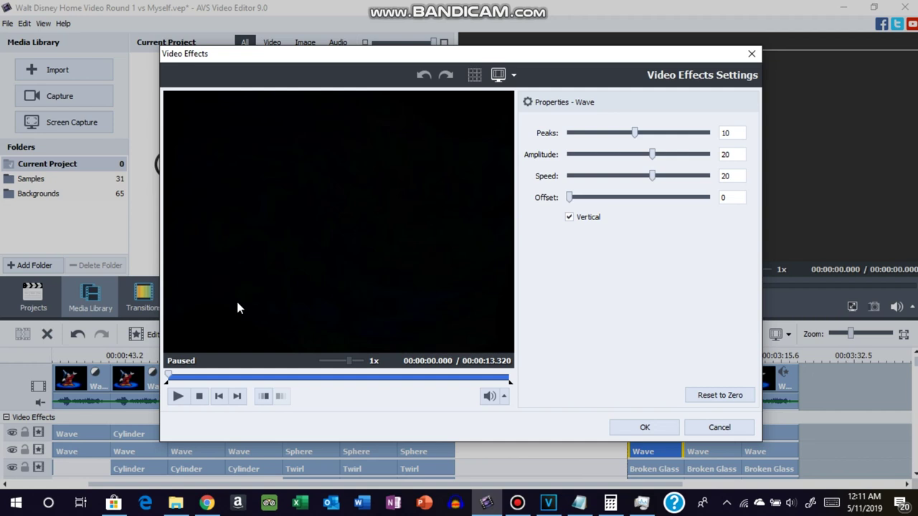
left_click(645, 428)
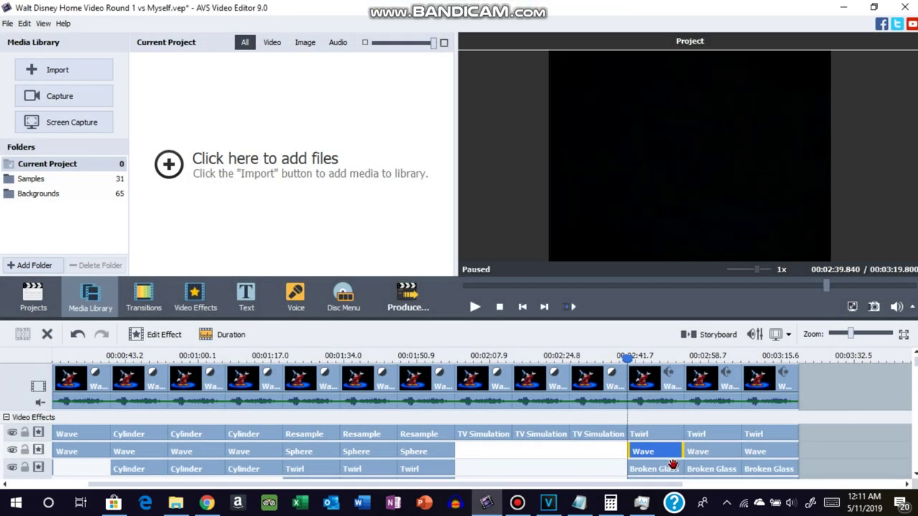
- Examine the Broken Glass and the lower Twirl effect settings beneath the thirteenth clip
left_click(673, 464)
left_click(166, 334)
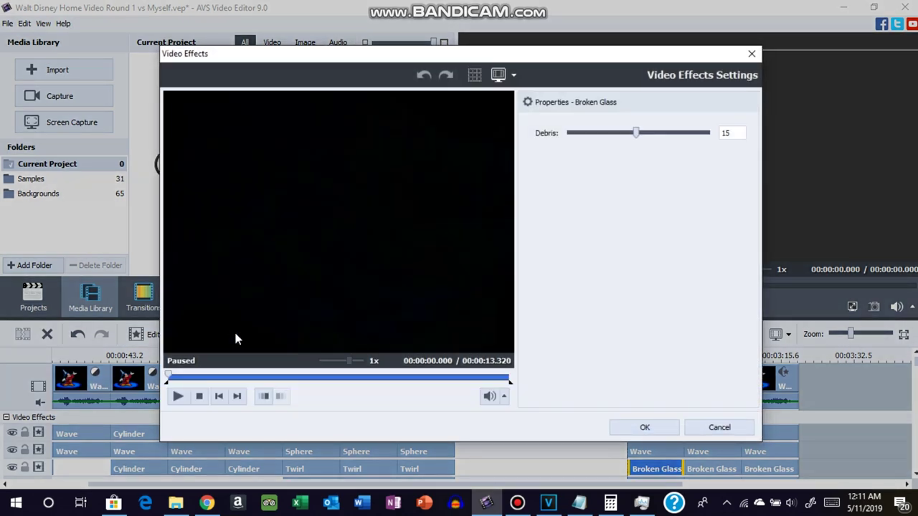
left_click(643, 426)
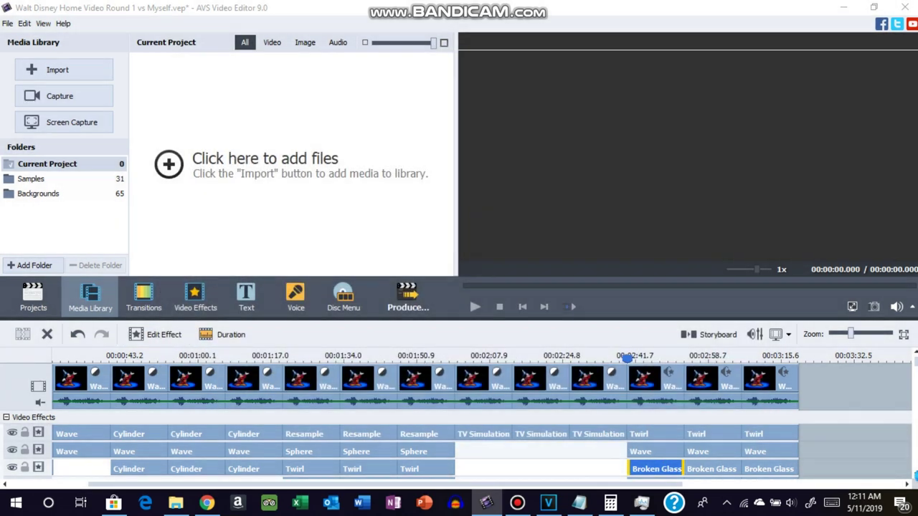
scroll(699, 464, "down", 2)
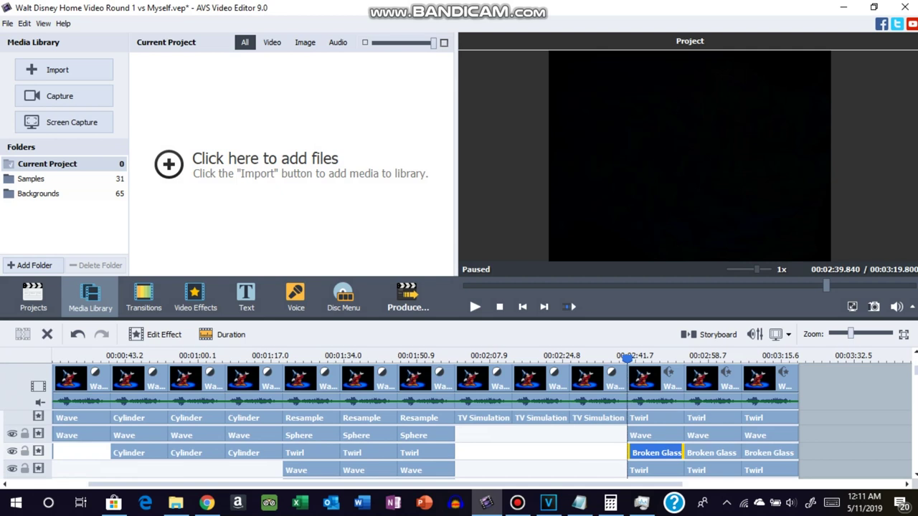
scroll(699, 465, "down", 1)
left_click(651, 456)
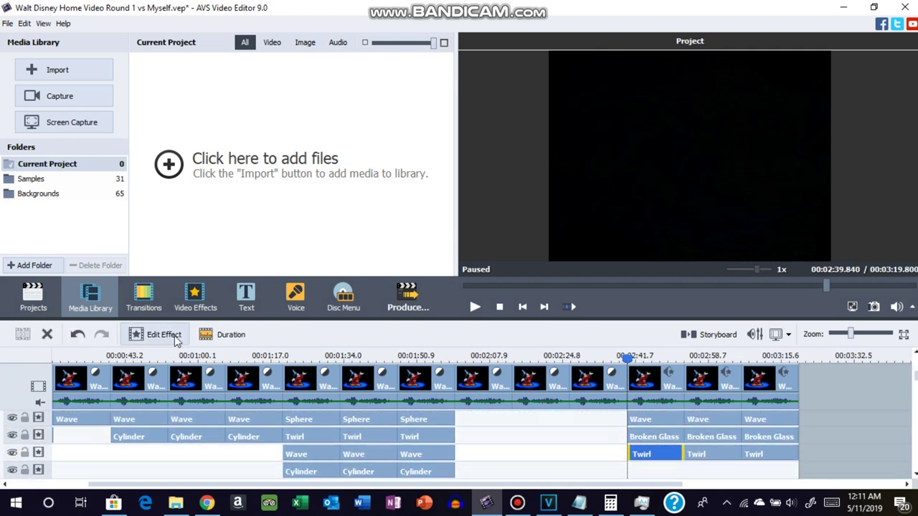
left_click(164, 335)
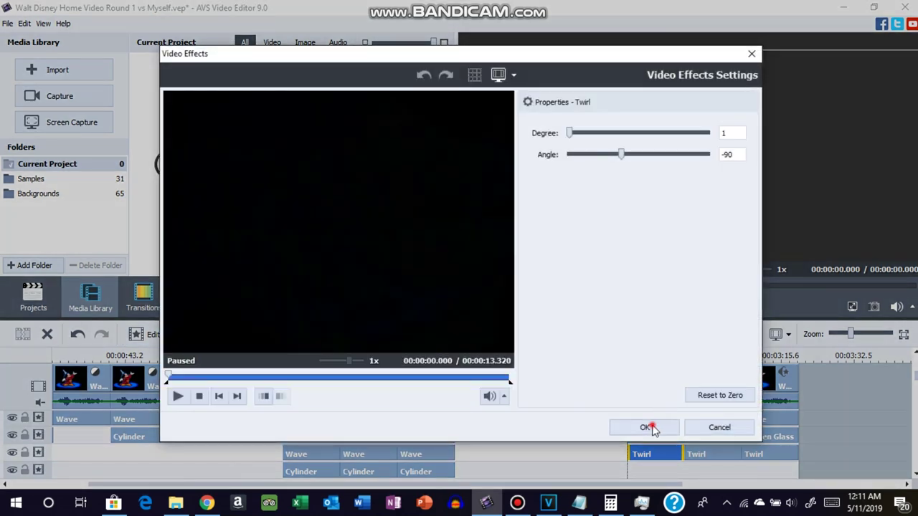
left_click(647, 427)
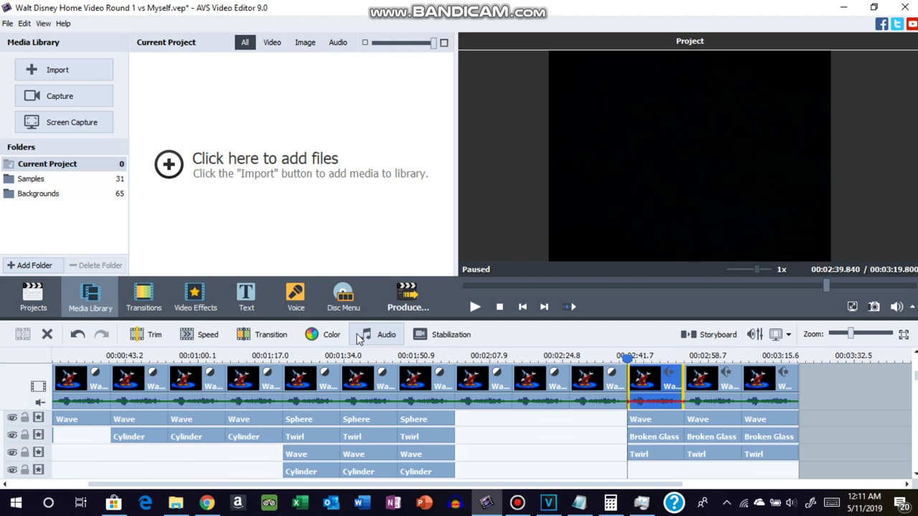
- Recheck the thirteenth clip's audio Pitch Shift settings and accept them as they are
left_click(359, 335)
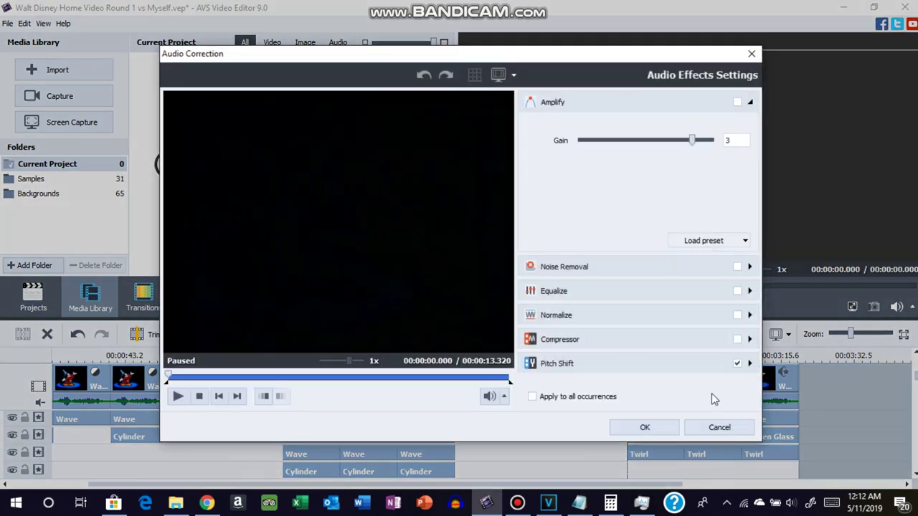
left_click(693, 363)
left_click(660, 427)
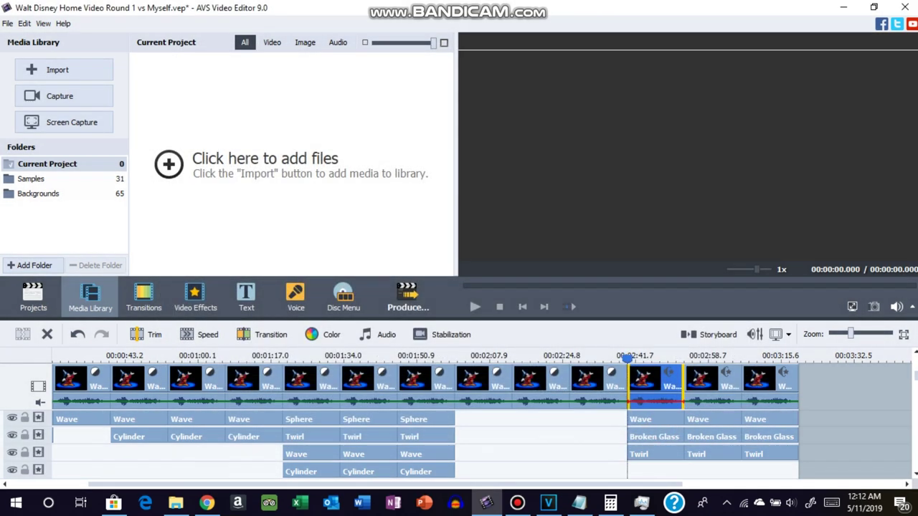
- Examine the upper Twirl and the Wave effect settings beneath the fourteenth clip
left_click(706, 380)
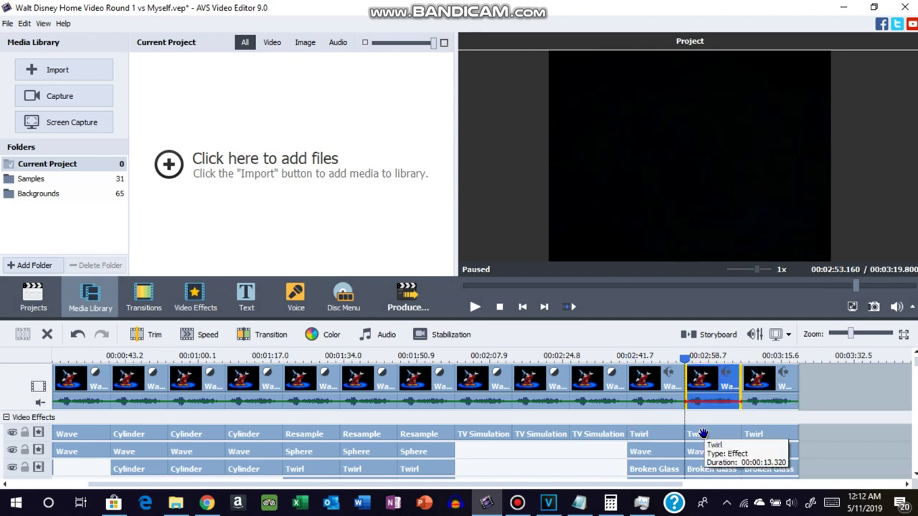
right_click(703, 434)
left_click(746, 342)
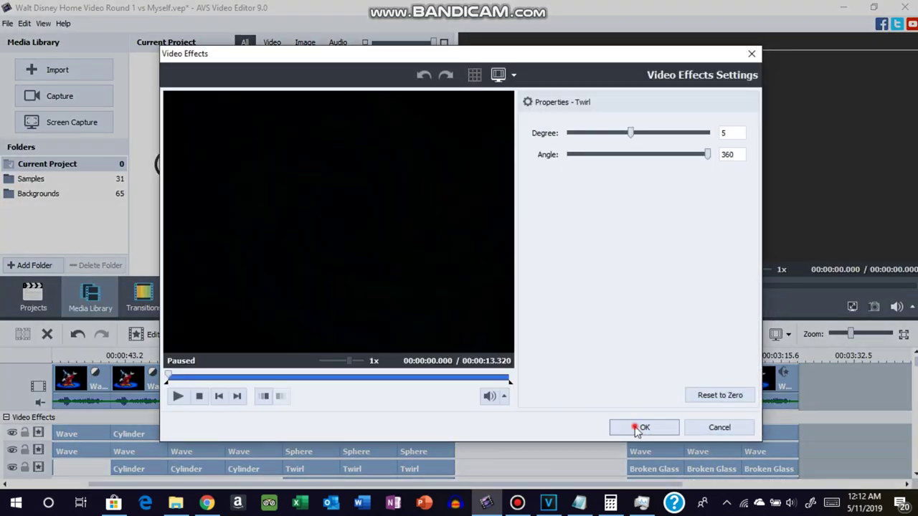
left_click(642, 427)
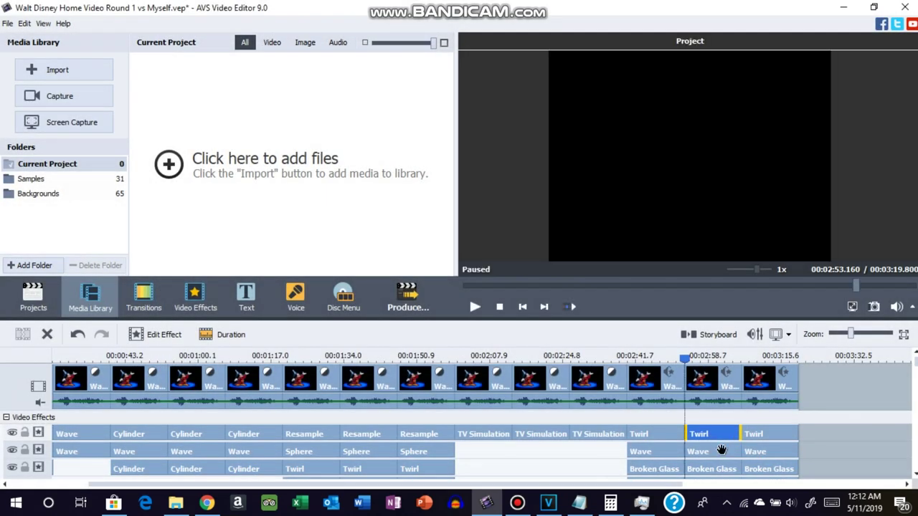
right_click(719, 450)
left_click(760, 358)
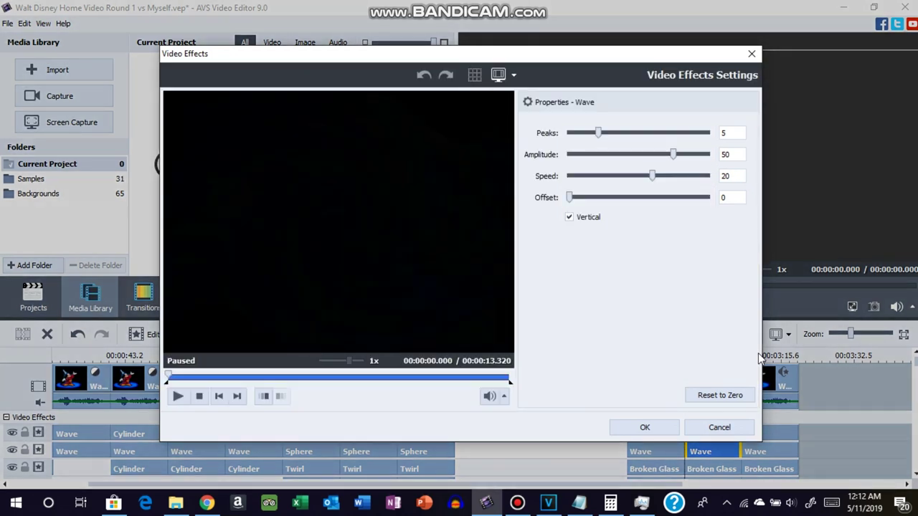
left_click(646, 426)
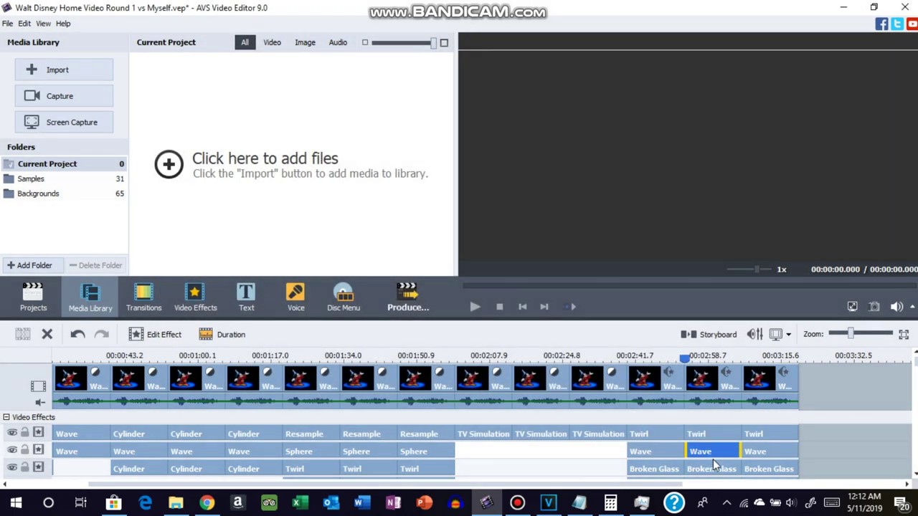
- Examine the Broken Glass and the lower Twirl effect settings beneath the fourteenth clip
left_click(712, 469)
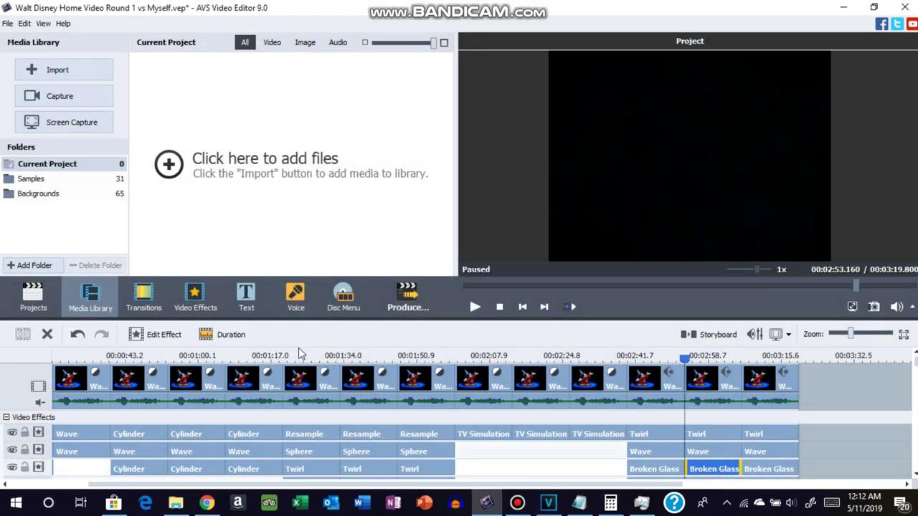
left_click(164, 335)
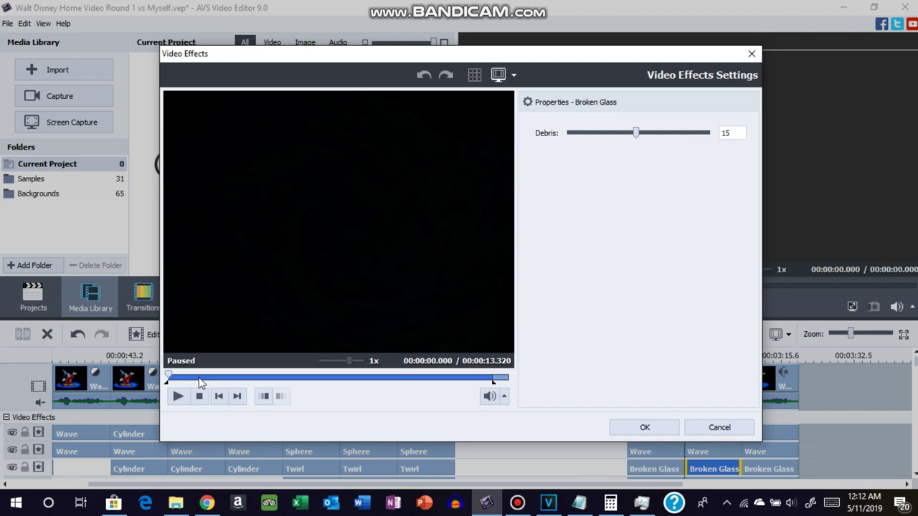
left_click(644, 428)
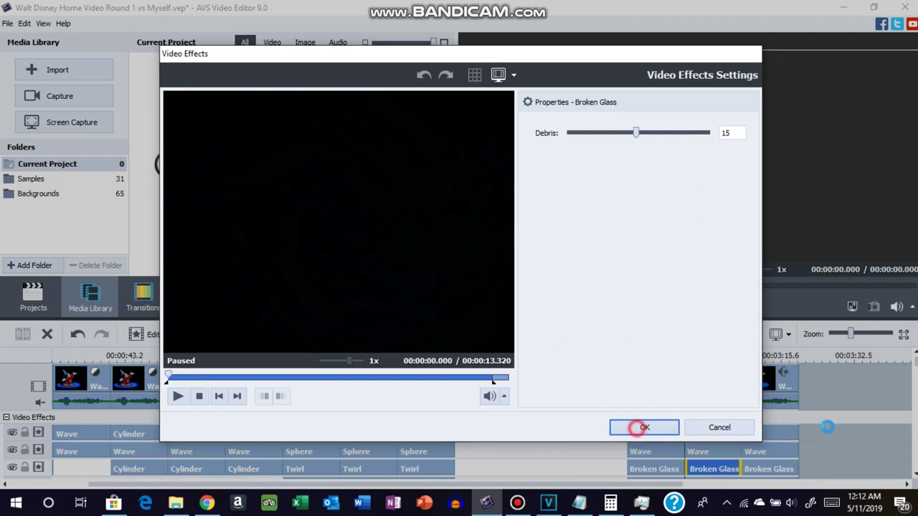
scroll(905, 388, "down", 3)
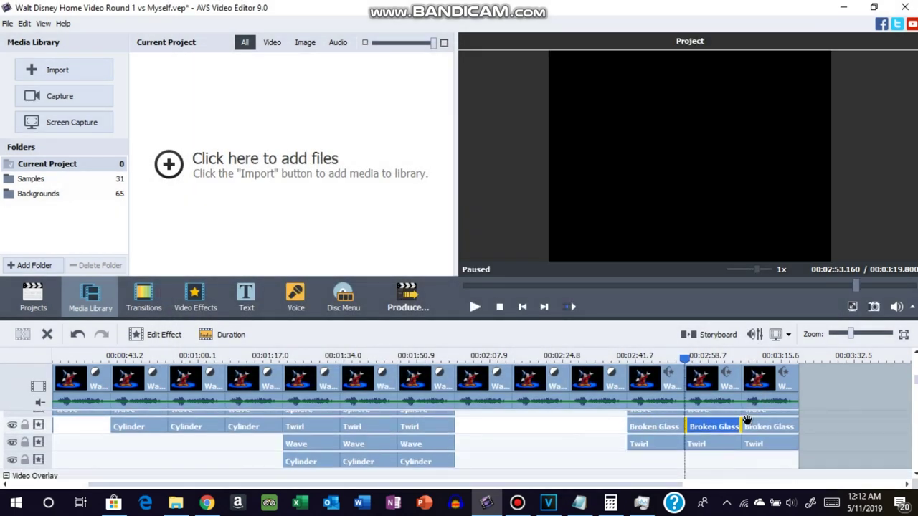
left_click(703, 444)
right_click(763, 349)
left_click(723, 345)
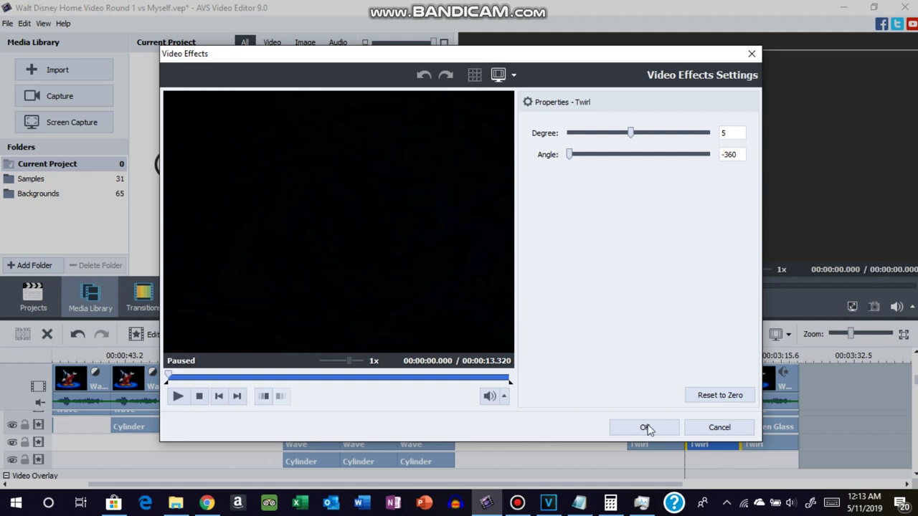
left_click(655, 427)
- Examine the fourteenth clip's audio Pitch Shift settings and accept them as they are
left_click(702, 378)
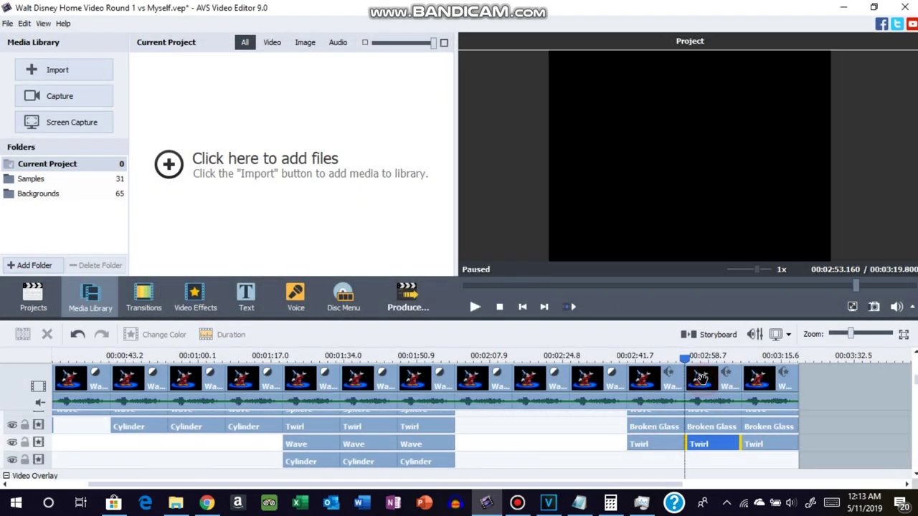
left_click(369, 333)
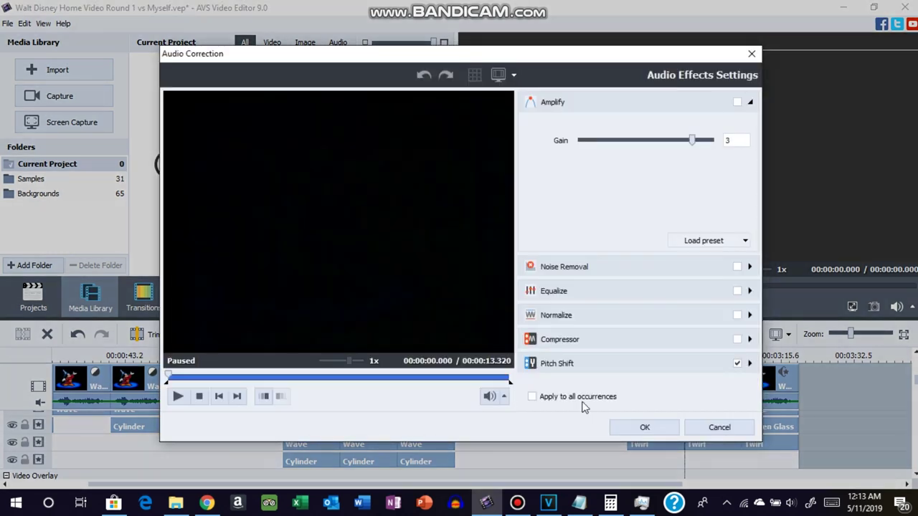
left_click(694, 363)
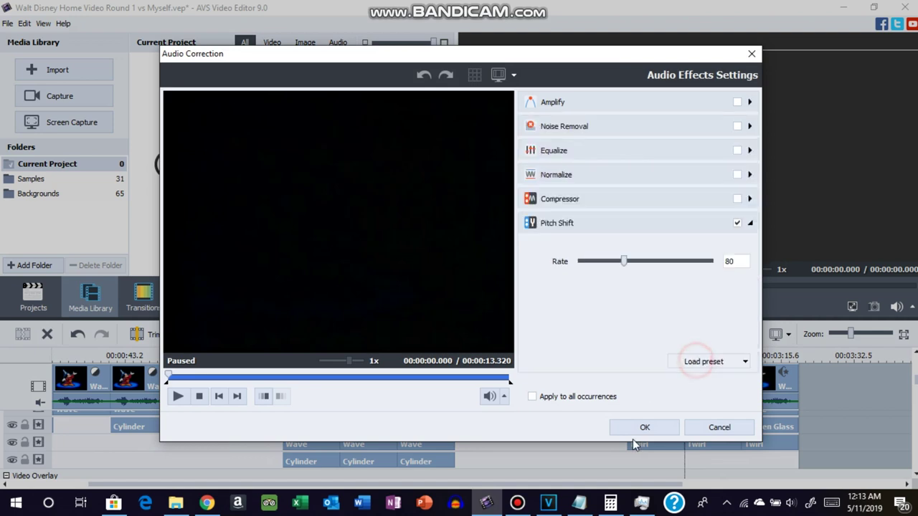
left_click(646, 430)
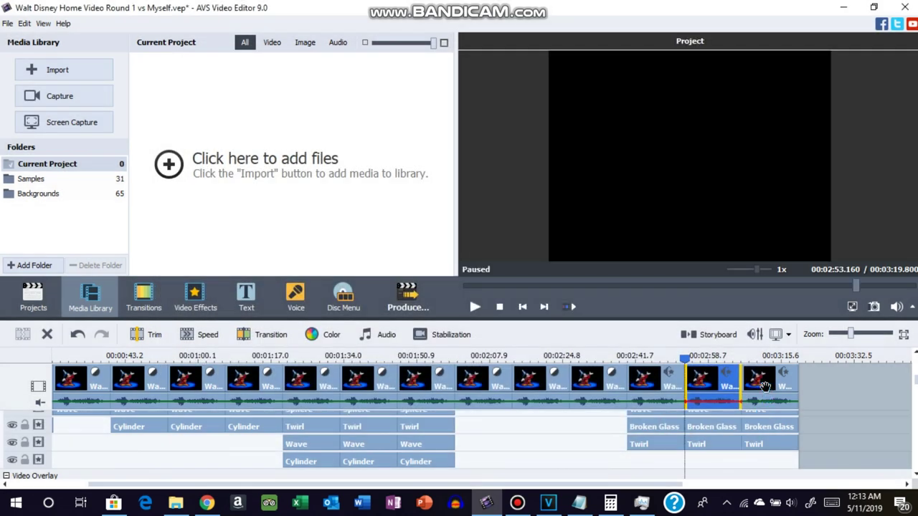
- Examine the upper Twirl and the Wave effect settings beneath the fifteenth clip
left_click(809, 381)
scroll(810, 423, "up", 2)
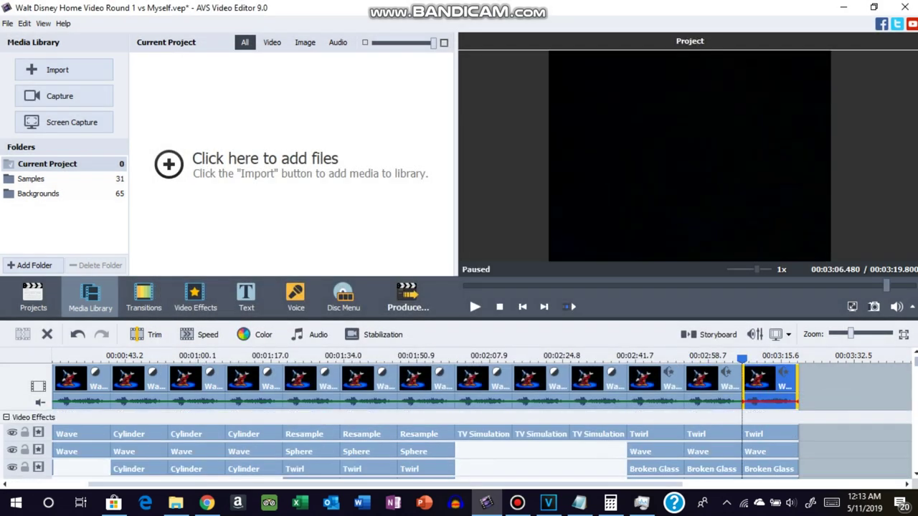
right_click(768, 432)
left_click(816, 340)
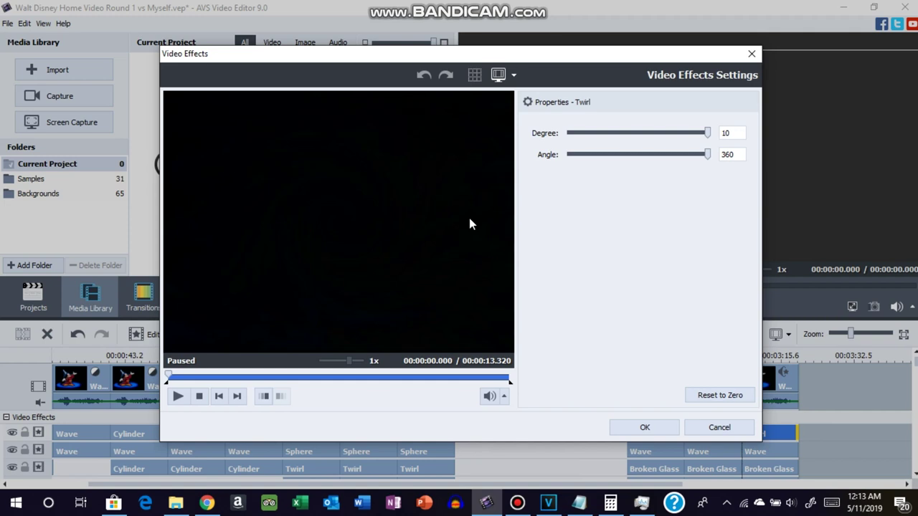
left_click(645, 428)
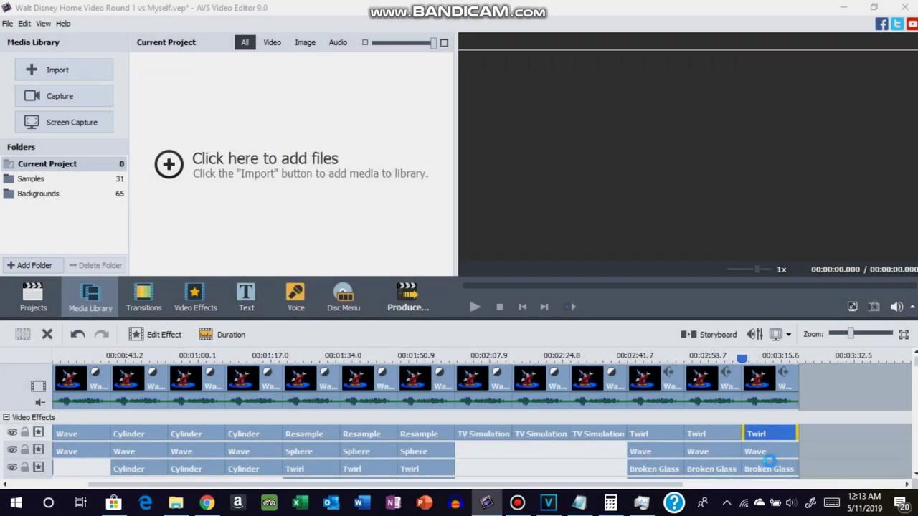
right_click(770, 457)
left_click(823, 356)
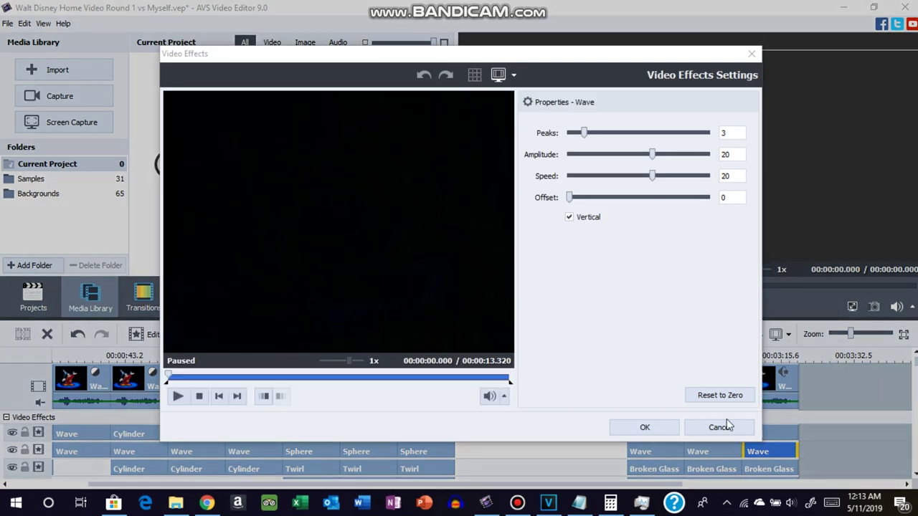
left_click(643, 426)
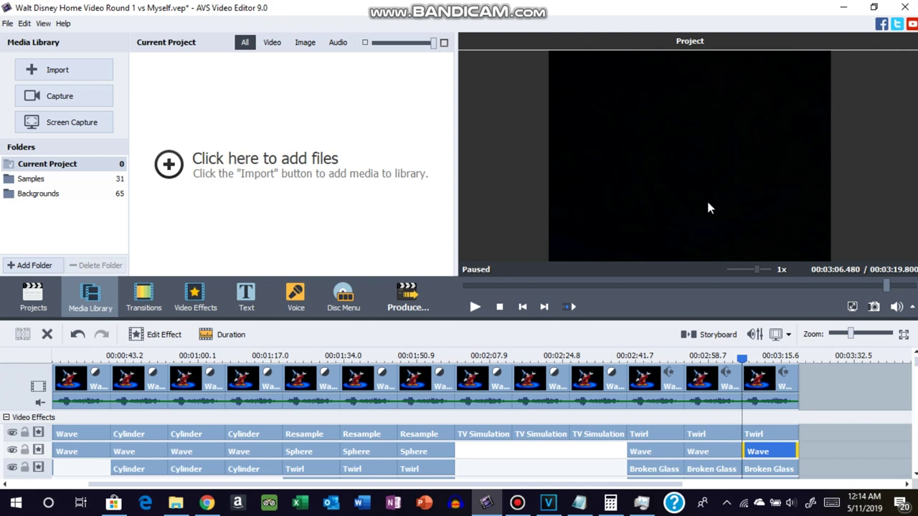
- Examine the Broken Glass and the lower Twirl effect settings beneath the fifteenth clip
left_click(773, 468)
right_click(772, 466)
left_click(805, 371)
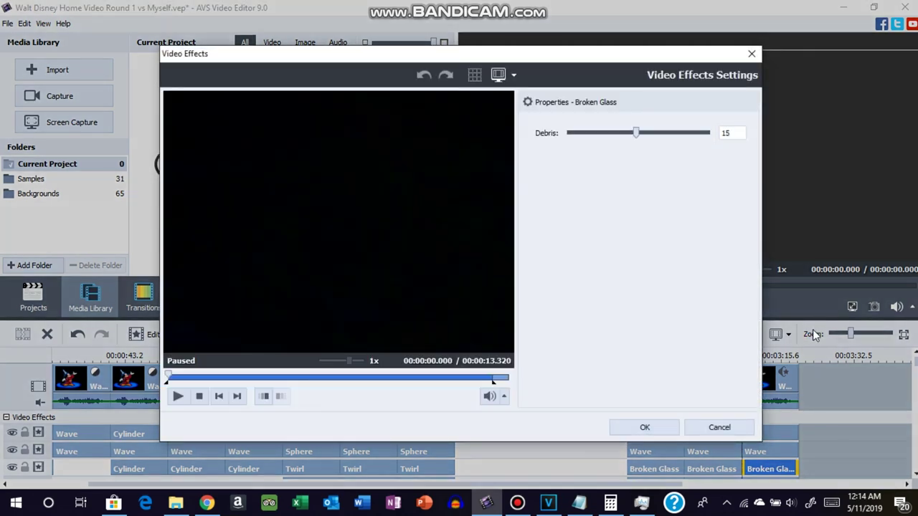
left_click(643, 426)
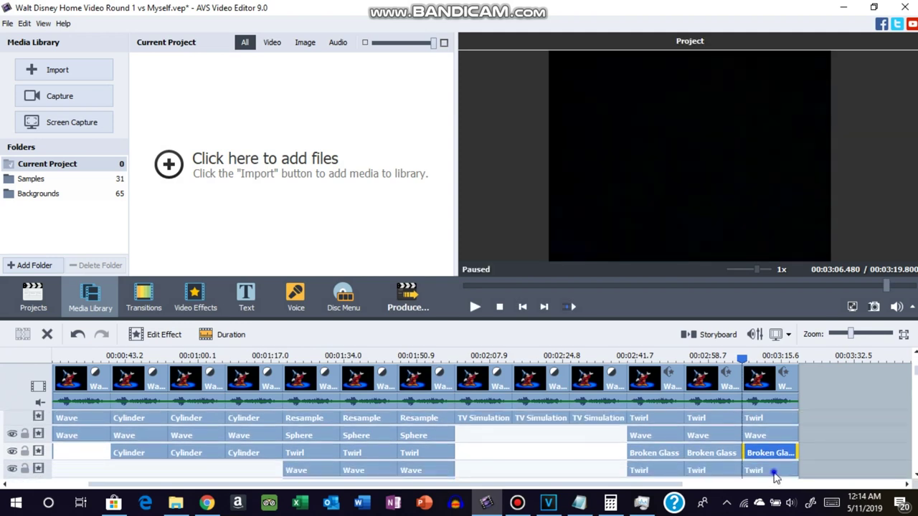
right_click(784, 465)
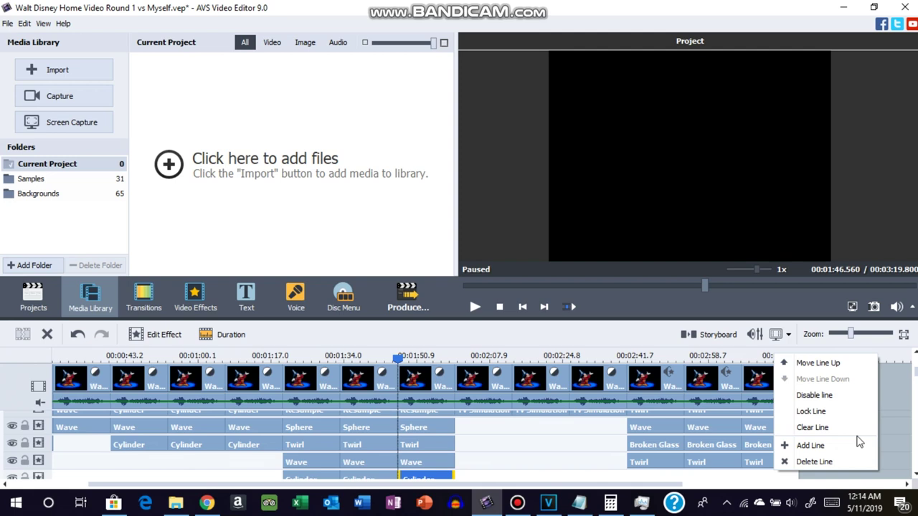
left_click(758, 462)
right_click(759, 462)
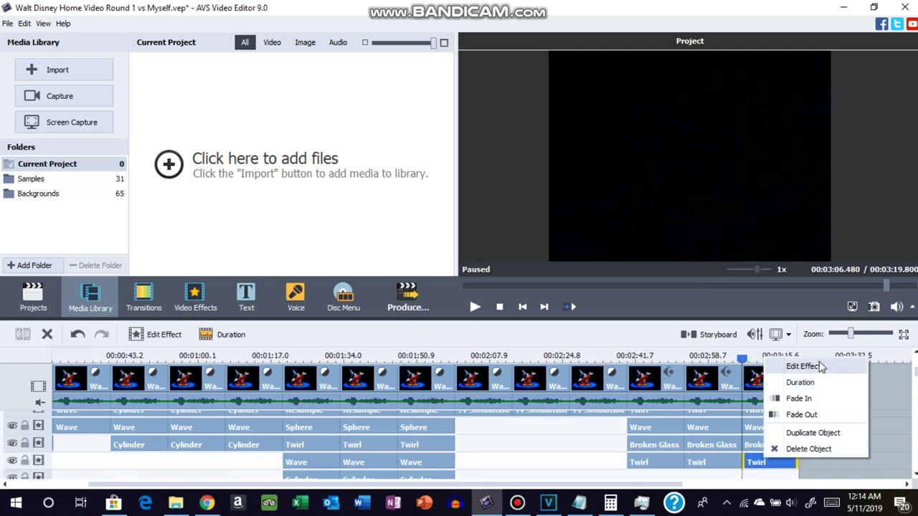
left_click(821, 366)
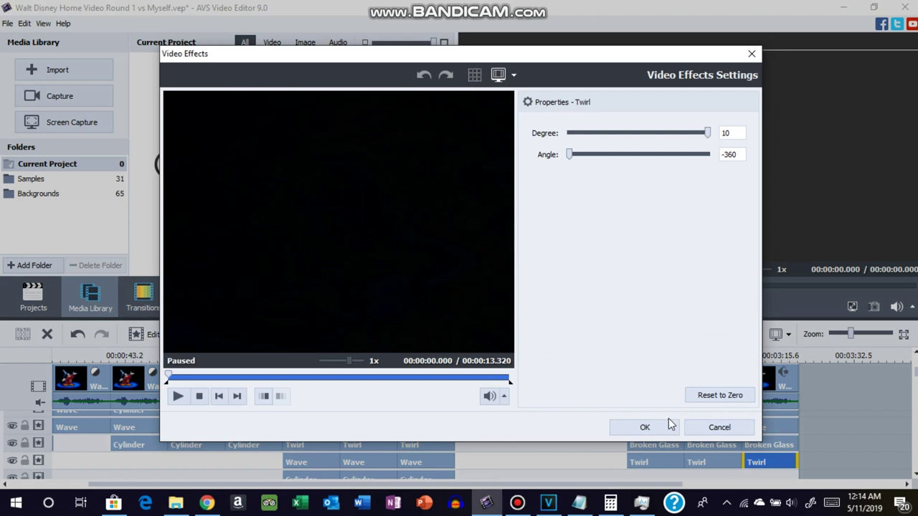
left_click(655, 424)
- Examine the fifteenth clip's audio Pitch Shift settings and accept them as they are
left_click(774, 376)
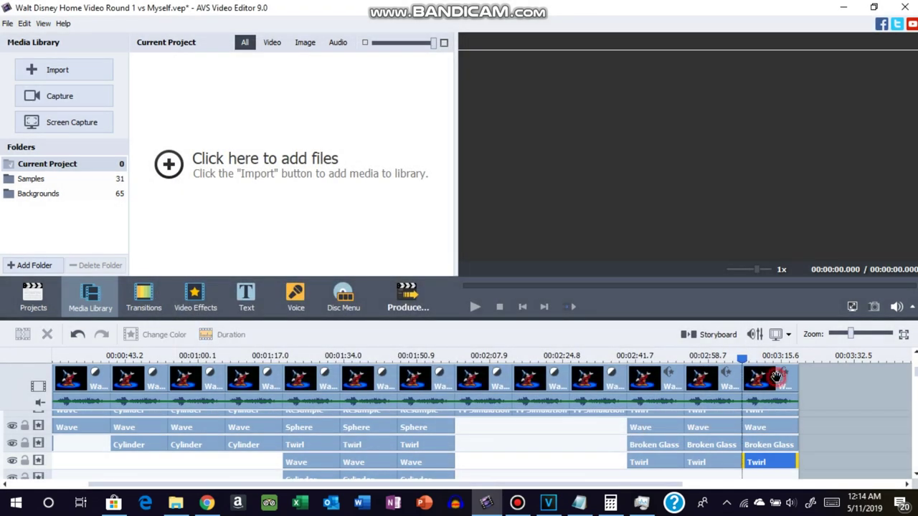
left_click(313, 334)
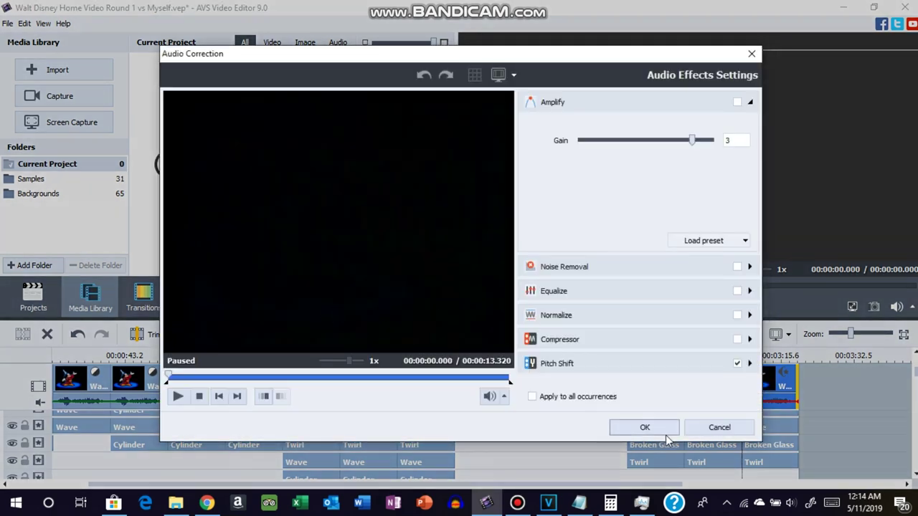
left_click(664, 435)
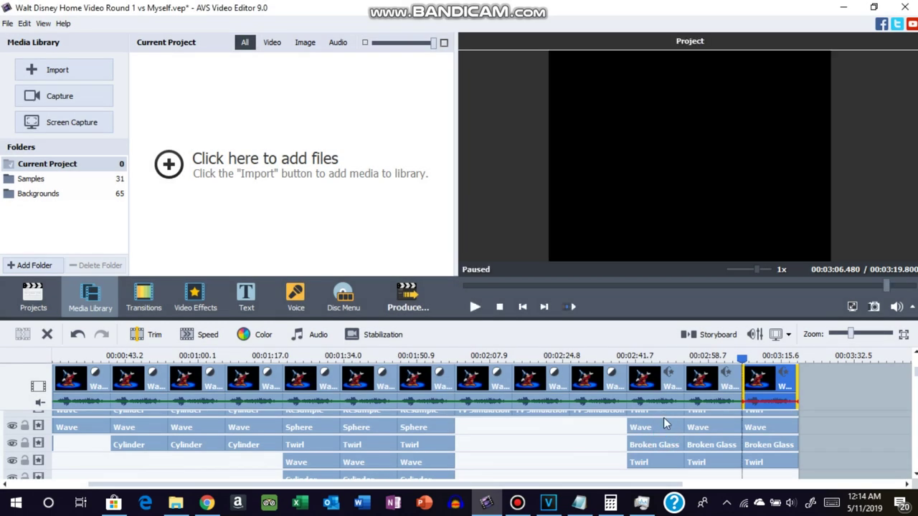
left_click(321, 329)
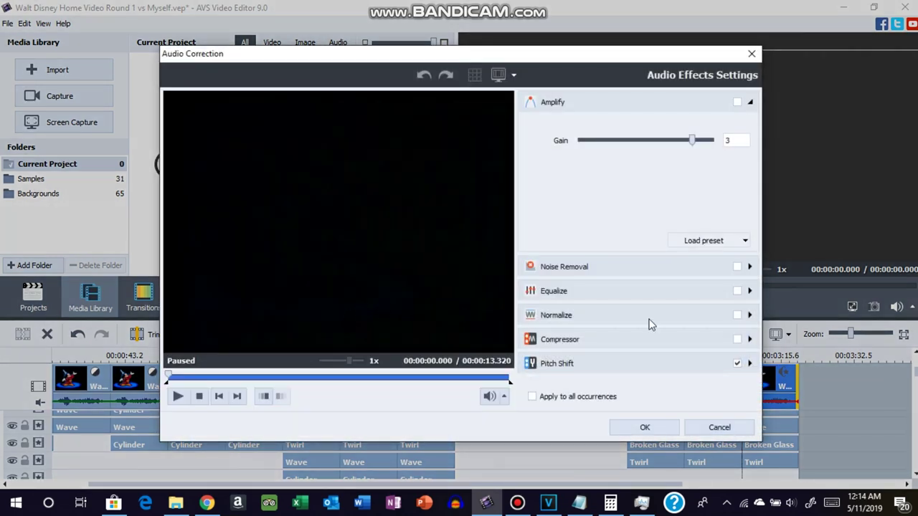
left_click(676, 364)
left_click(643, 427)
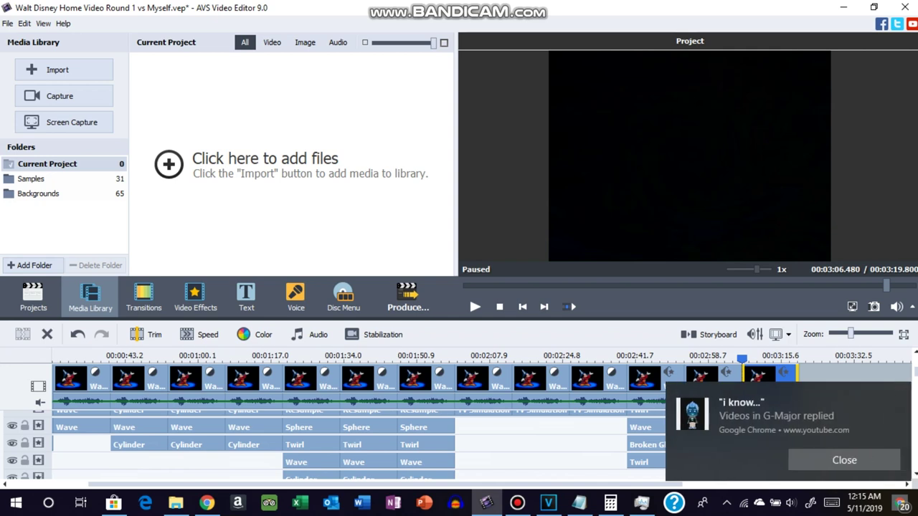
- Dismiss the desktop notification, then switch to Chrome to reload the YouTube upload page and check its notifications
left_click(898, 394)
left_click(206, 502)
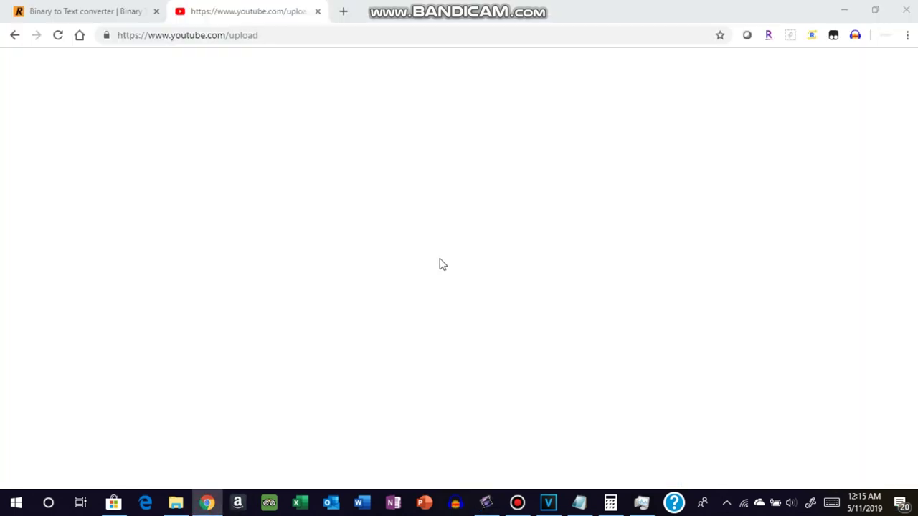
left_click(59, 35)
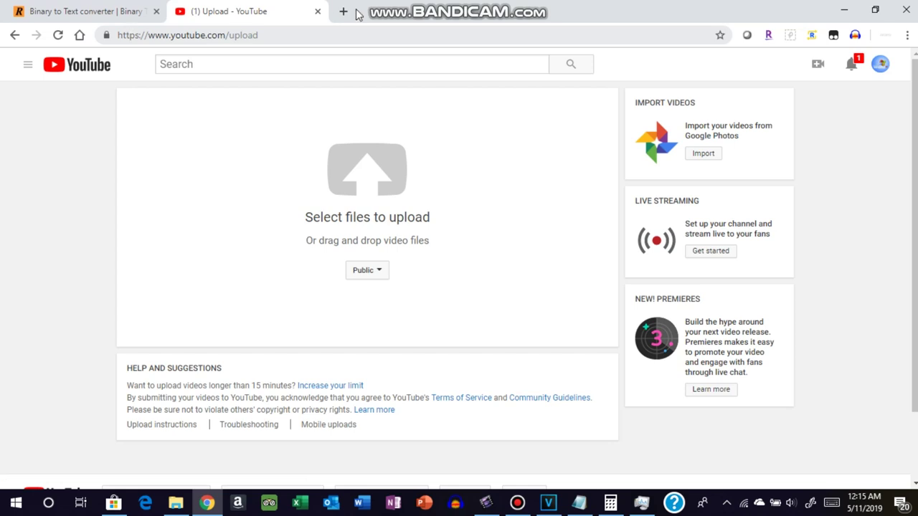
left_click(852, 64)
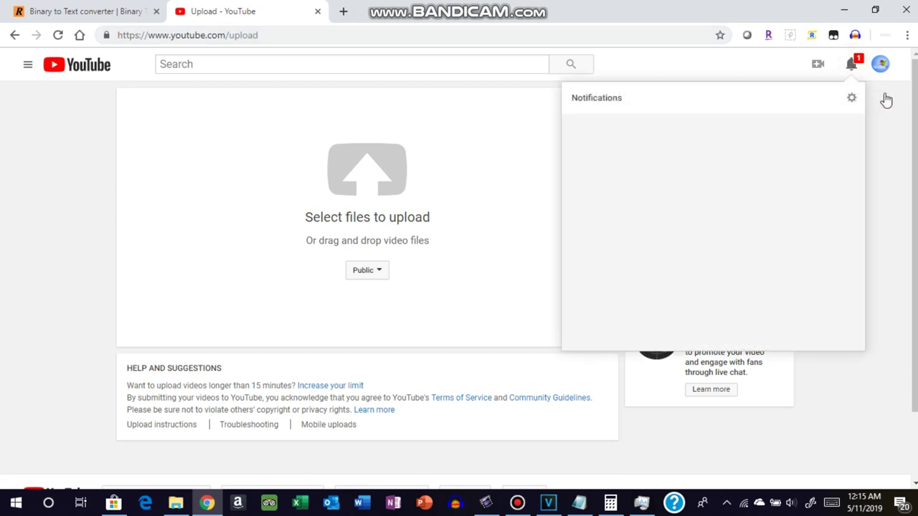
left_click(897, 114)
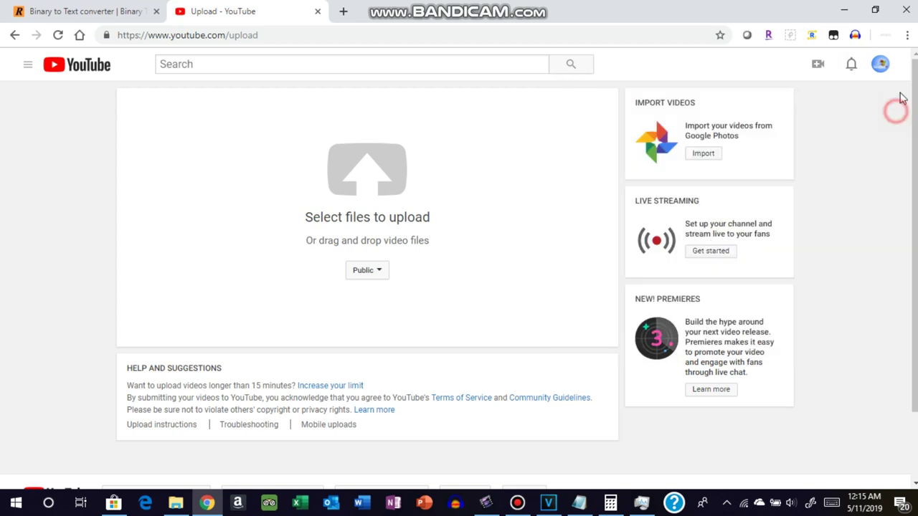
- Switch YouTube to the first account listed under the other accounts
scroll(813, 179, "down", 1)
scroll(751, 203, "up", 1)
left_click(748, 197)
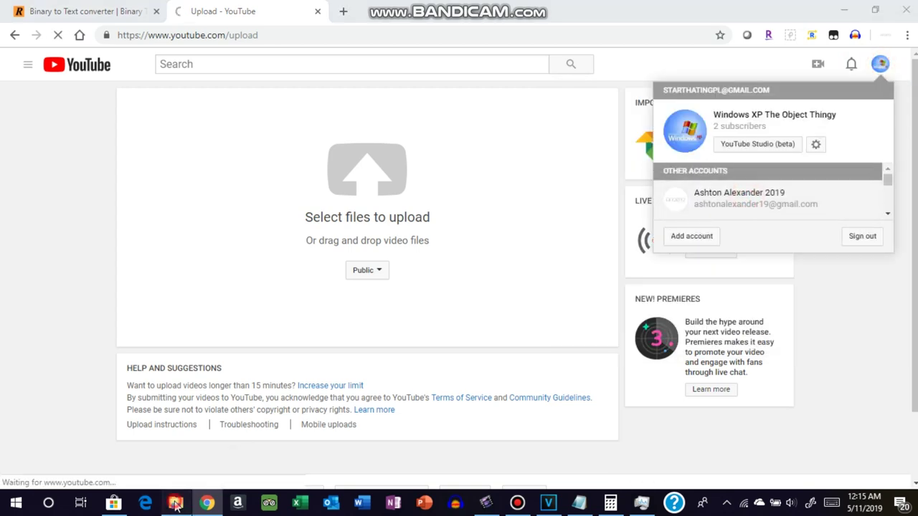
- Switch to File Explorer and open the Bandicam folder inside Documents
left_click(175, 503)
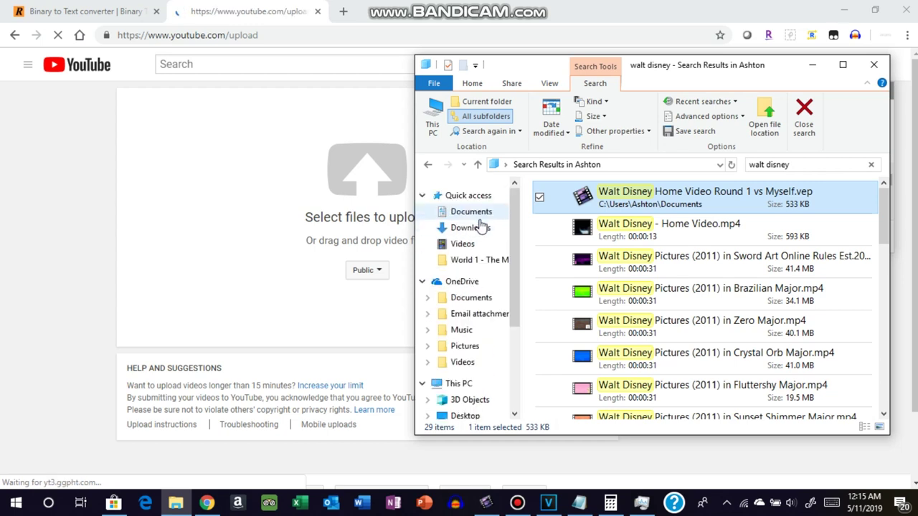
scroll(471, 318, "down", 1)
scroll(469, 366, "down", 1)
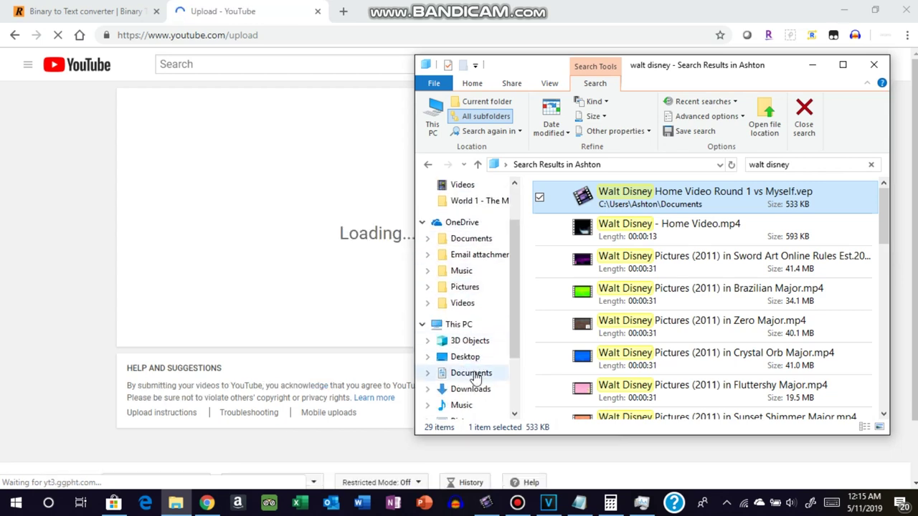
left_click(459, 375)
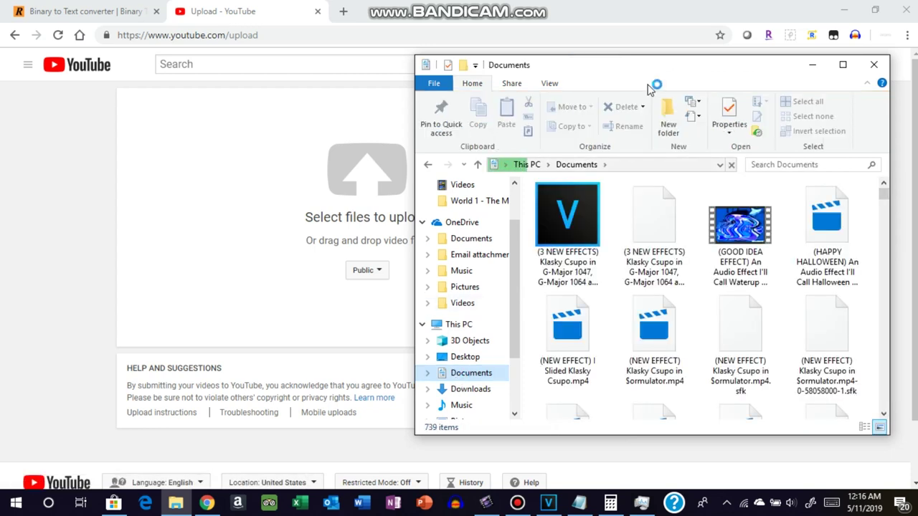
left_click(720, 164)
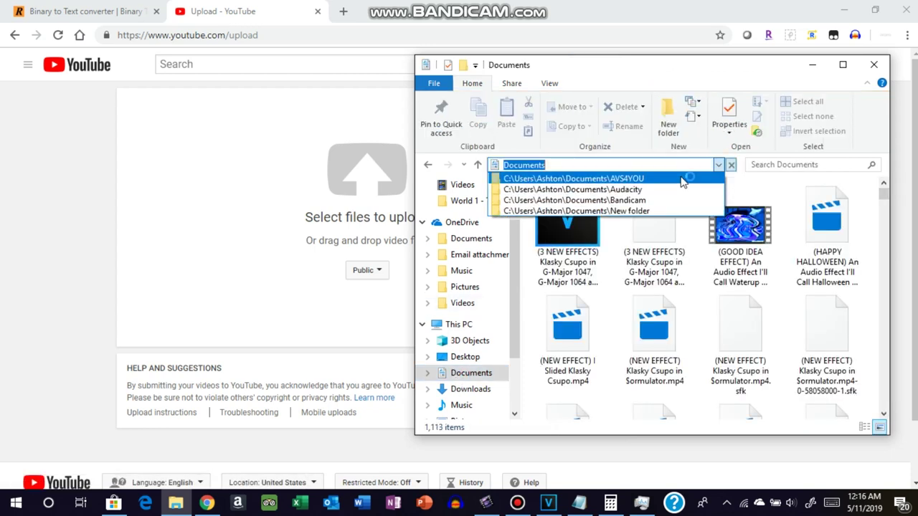
left_click(648, 200)
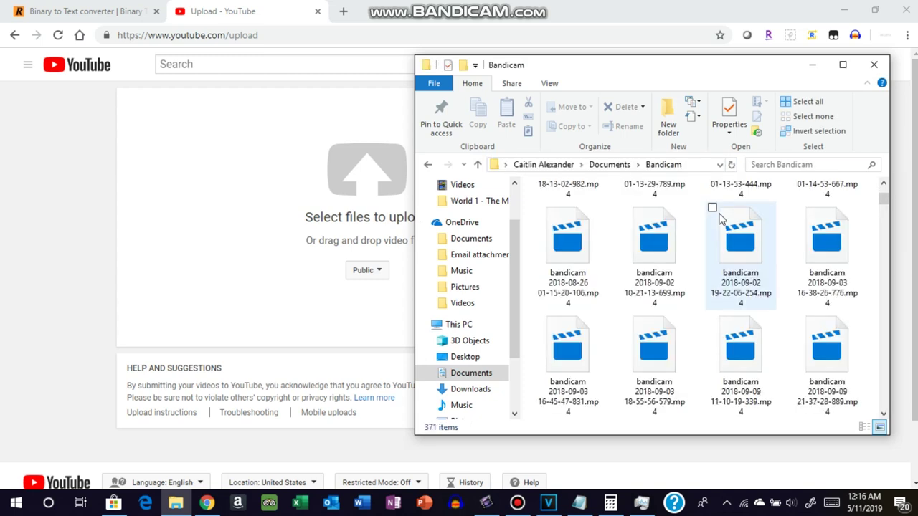
- Locate the 2019-05-11 Bandicam recording near the end of the folder
scroll(717, 241, "down", 5)
left_click_drag(883, 228, 848, 414)
left_click_drag(817, 281, 796, 286)
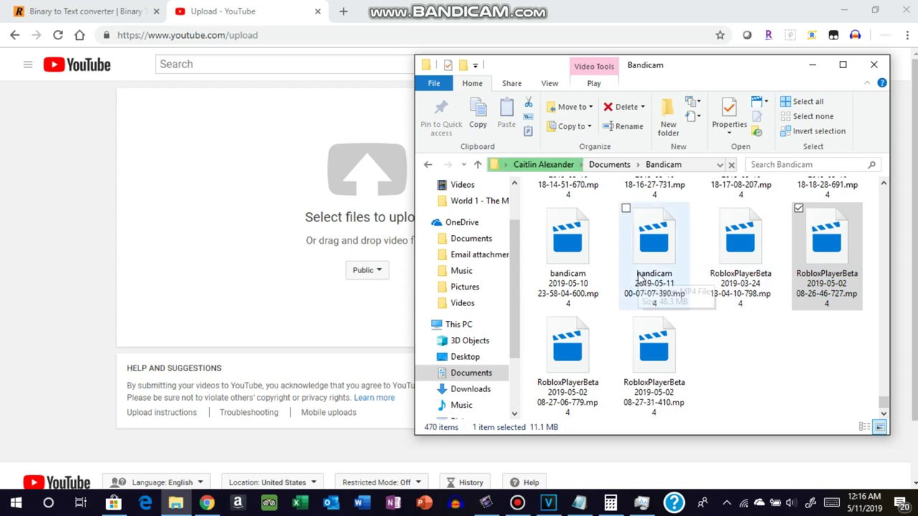